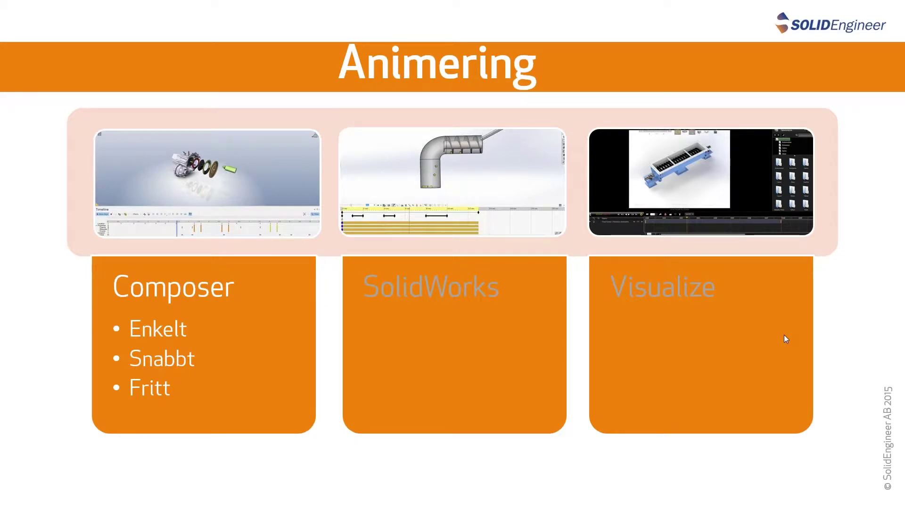
- Leave the PowerPoint Animering slide for the SOLIDWORKS Composer spreader tool project
{"action": "key", "text": "alt+Tab"}
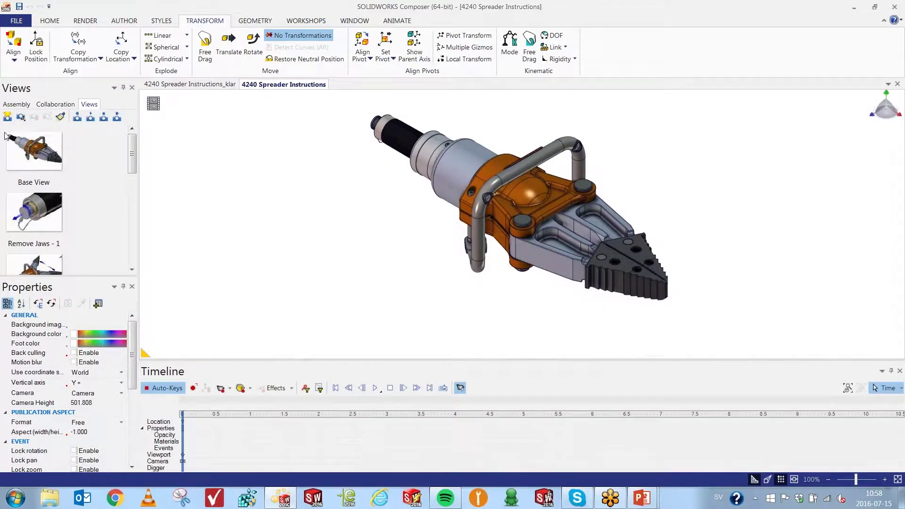
- Place Base View, Remove Jaws - 1 and Remove Jaws - 2 camera keys at 0, 3 and 7 s, then play
{"action": "left_click_drag", "start_coordinate": [12, 150], "coordinate": [181, 438]}
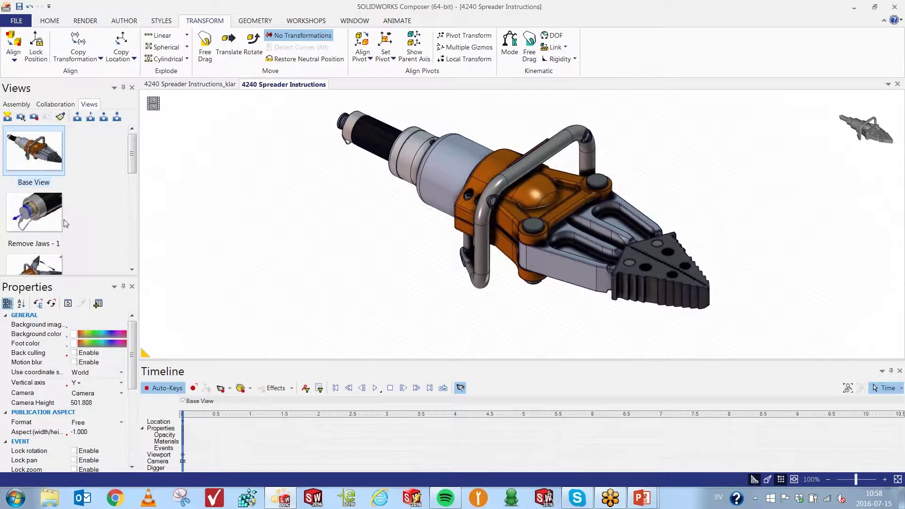
{"action": "left_click_drag", "start_coordinate": [47, 217], "coordinate": [372, 442]}
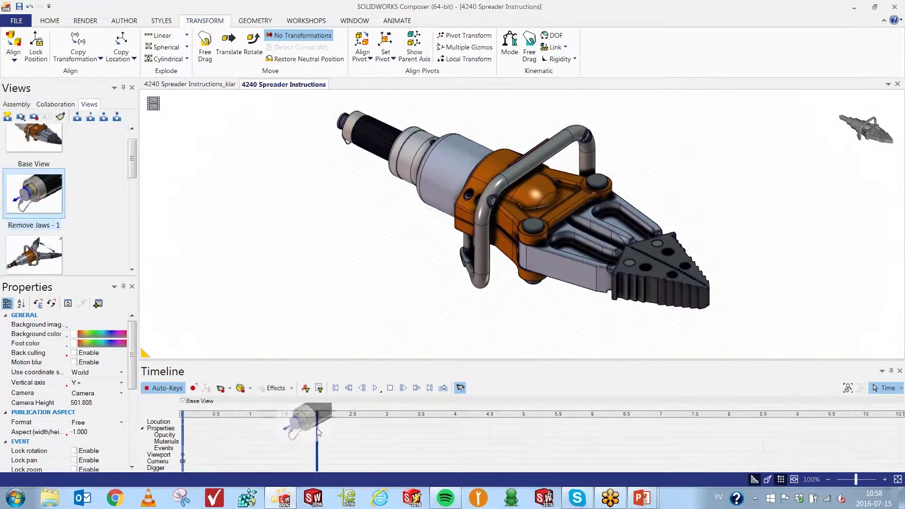
{"action": "left_click_drag", "start_coordinate": [372, 442], "coordinate": [388, 442]}
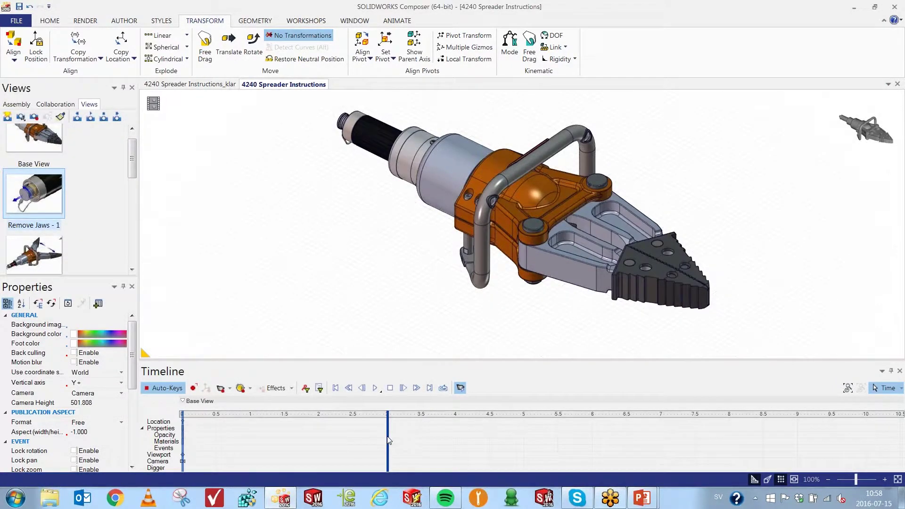
{"action": "left_click_drag", "start_coordinate": [42, 262], "coordinate": [686, 423]}
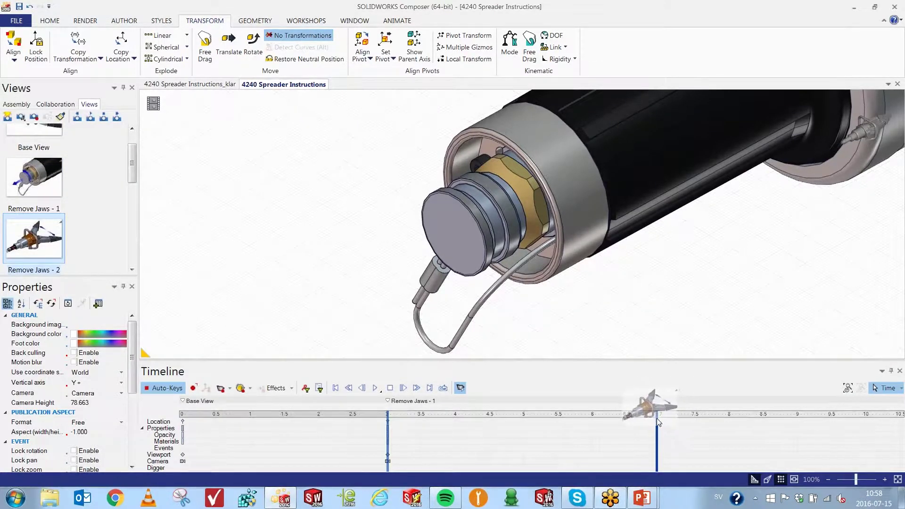
{"action": "left_click_drag", "start_coordinate": [687, 423], "coordinate": [664, 423]}
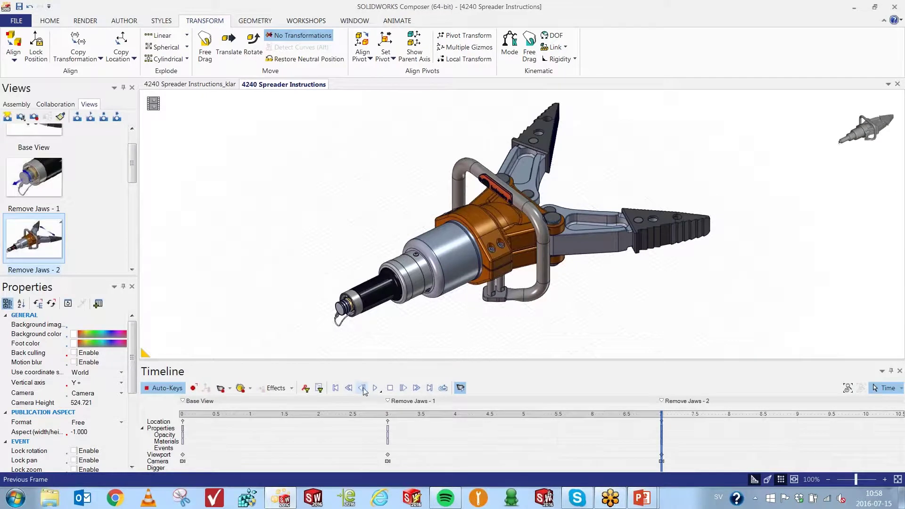
{"action": "left_click", "coordinate": [335, 387]}
{"action": "left_click", "coordinate": [374, 388]}
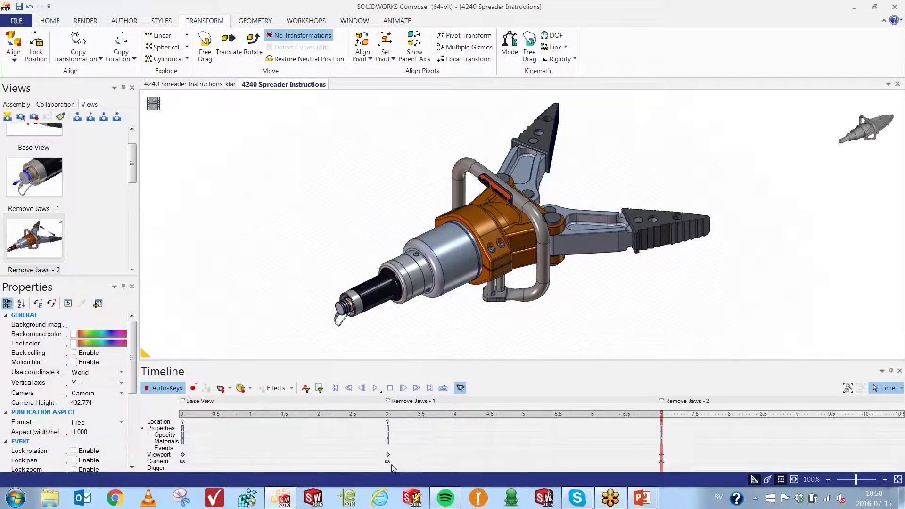
- Copy the Remove Jaws - 1 camera key to 1.5 s and the 7 s key to 4.5 s
{"action": "left_click_drag", "start_coordinate": [388, 461], "coordinate": [285, 462]}
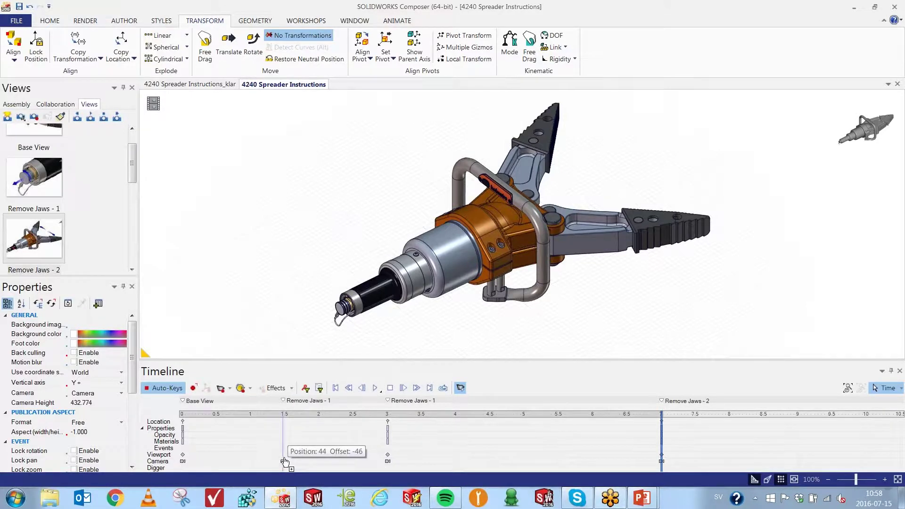
{"action": "left_click_drag", "start_coordinate": [285, 462], "coordinate": [288, 463]}
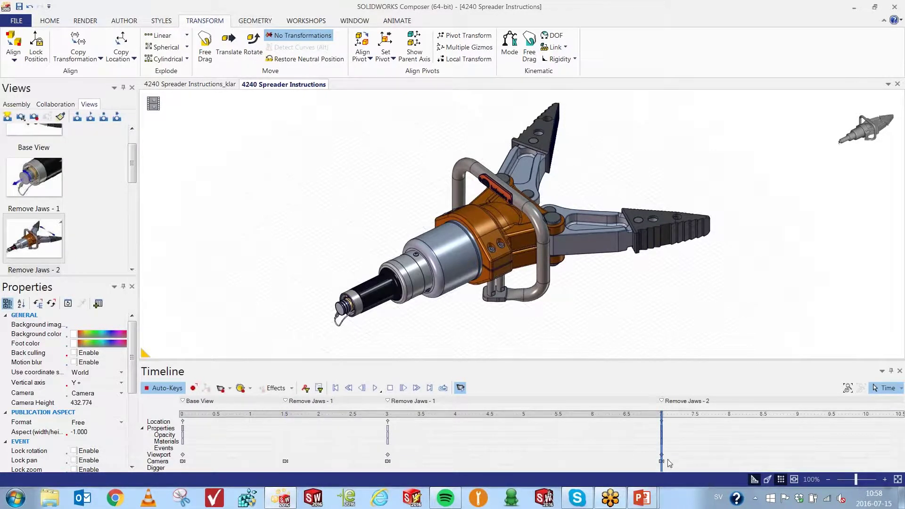
{"action": "left_click_drag", "start_coordinate": [662, 462], "coordinate": [489, 466], "text": "ctrl"}
{"action": "mouse_move", "coordinate": [662, 467]}
{"action": "left_mouse_down"}
{"action": "mouse_move", "coordinate": [178, 442]}
{"action": "mouse_move", "coordinate": [285, 457]}
{"action": "left_mouse_up"}
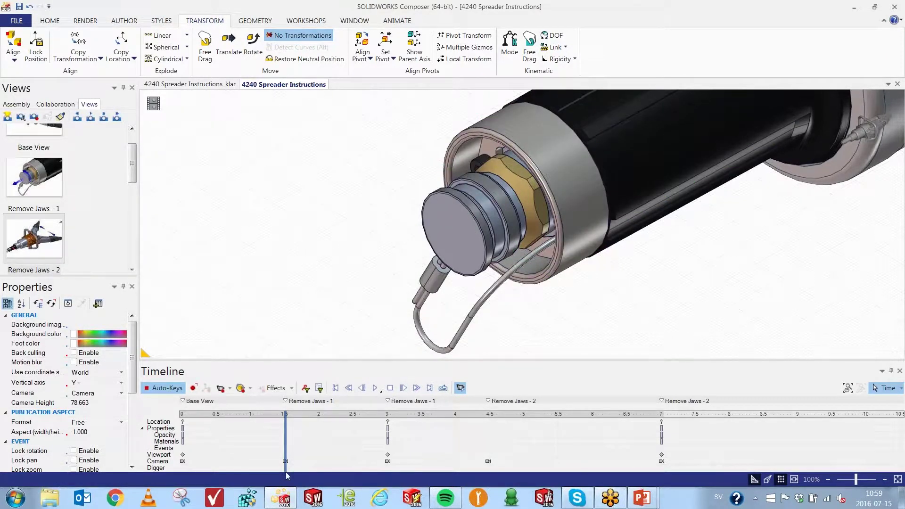
- At 3 s, translate the CORE connection part along its axis
{"action": "mouse_move", "coordinate": [286, 469]}
{"action": "left_mouse_down"}
{"action": "mouse_move", "coordinate": [286, 460]}
{"action": "mouse_move", "coordinate": [388, 459]}
{"action": "left_mouse_up"}
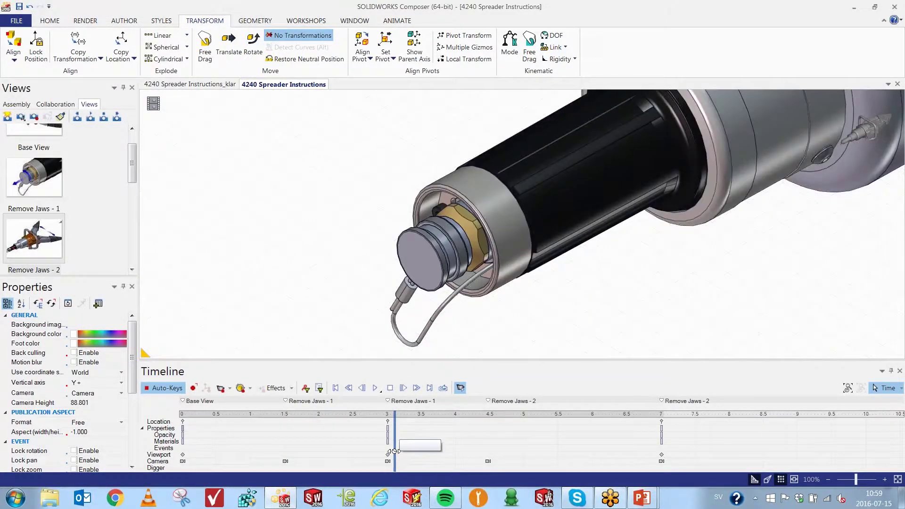
{"action": "left_click", "coordinate": [499, 190]}
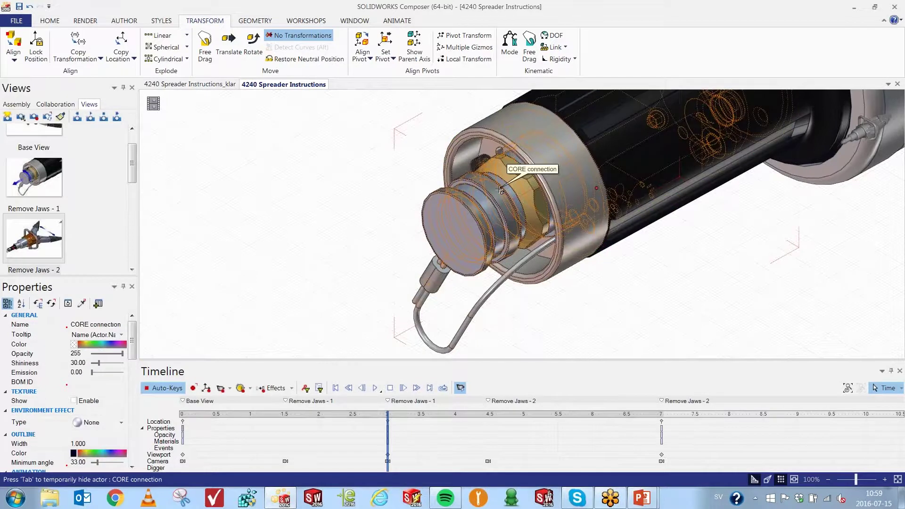
{"action": "left_click", "coordinate": [228, 45]}
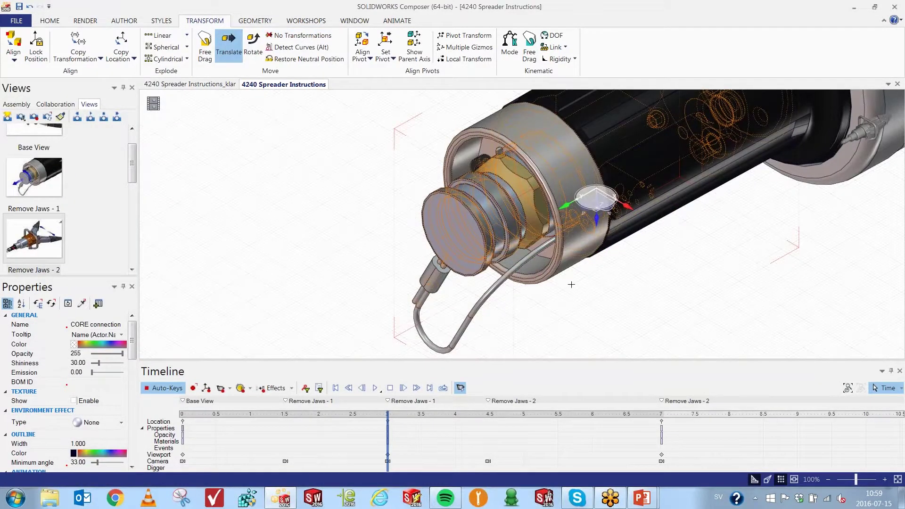
{"action": "left_click_drag", "start_coordinate": [565, 203], "coordinate": [291, 312]}
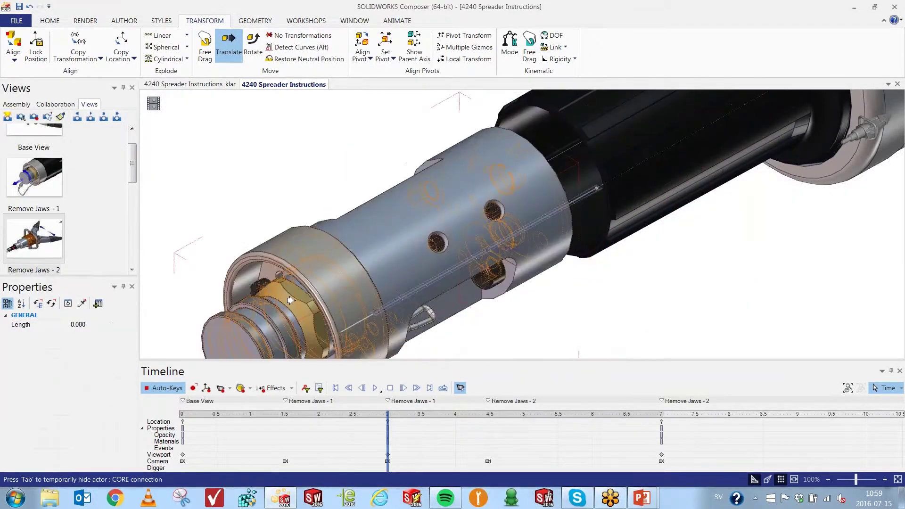
{"action": "key", "text": "Escape"}
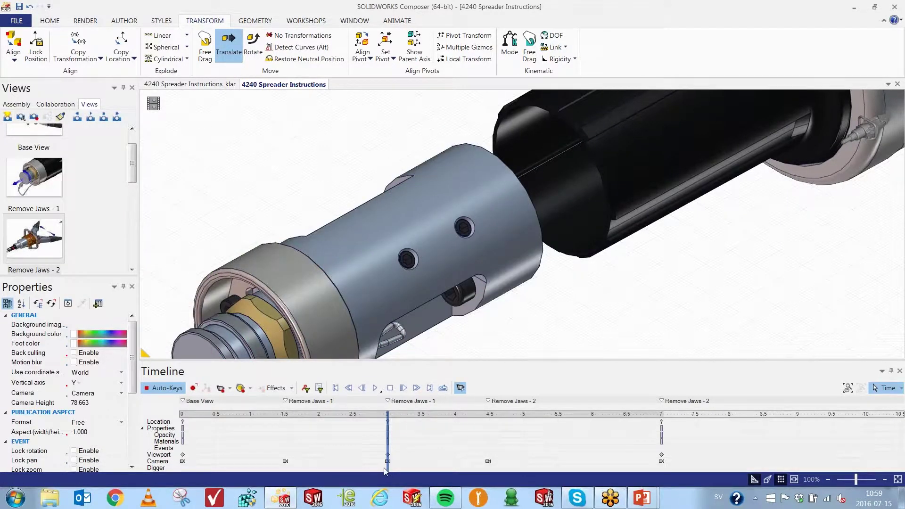
- Copy the CORE connection's 3 s key to 4.5 s and slide the part 88 mm outward
{"action": "mouse_move", "coordinate": [385, 470]}
{"action": "left_mouse_down"}
{"action": "mouse_move", "coordinate": [489, 471]}
{"action": "mouse_move", "coordinate": [389, 469]}
{"action": "left_mouse_up"}
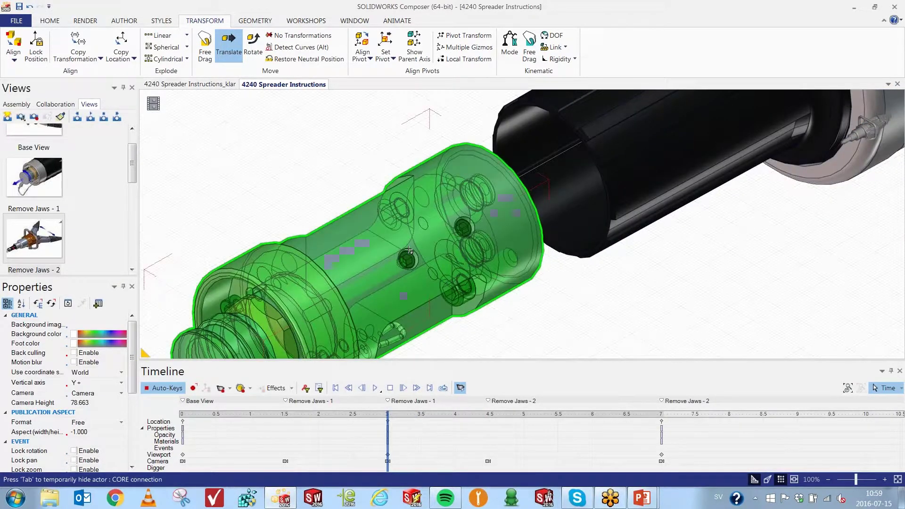
{"action": "left_click", "coordinate": [348, 340]}
{"action": "left_click", "coordinate": [306, 388]}
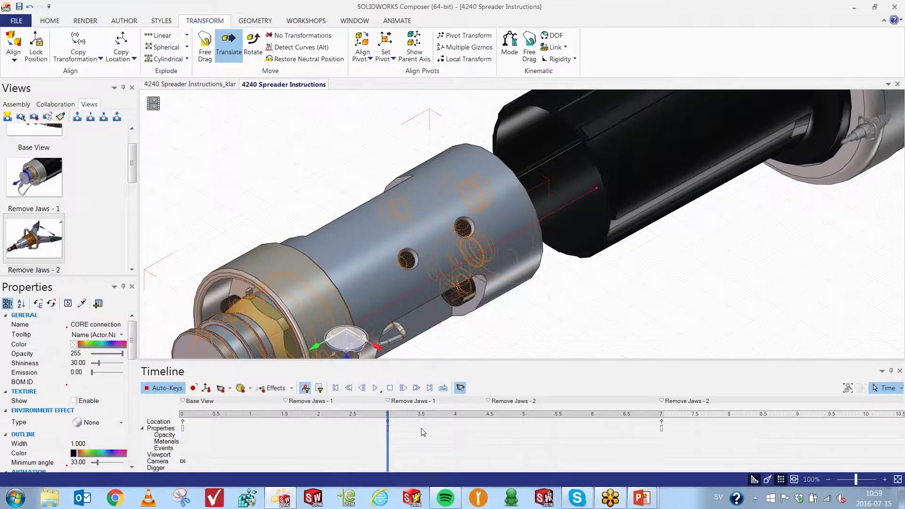
{"action": "left_click_drag", "start_coordinate": [387, 422], "coordinate": [489, 432], "text": "ctrl"}
{"action": "mouse_move", "coordinate": [387, 454]}
{"action": "left_mouse_down"}
{"action": "mouse_move", "coordinate": [431, 443]}
{"action": "mouse_move", "coordinate": [388, 438]}
{"action": "left_mouse_up"}
{"action": "left_click_drag", "start_coordinate": [386, 459], "coordinate": [488, 455]}
{"action": "mouse_move", "coordinate": [350, 347]}
{"action": "left_mouse_down"}
{"action": "mouse_move", "coordinate": [289, 316]}
{"action": "mouse_move", "coordinate": [319, 311]}
{"action": "left_mouse_up"}
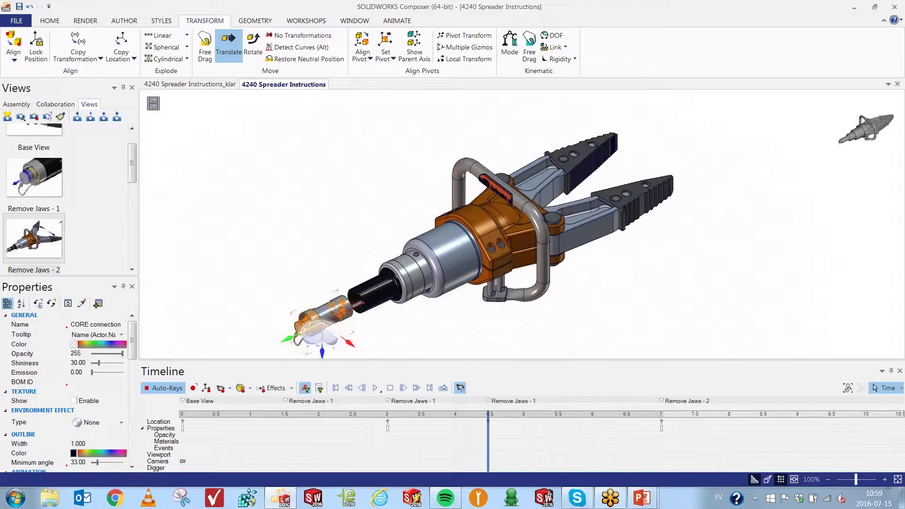
- Set the CORE connection part's opacity to 0 at 4.5 s
{"action": "double_click", "coordinate": [85, 357]}
{"action": "type", "text": "0"}
{"action": "key", "text": "Return"}
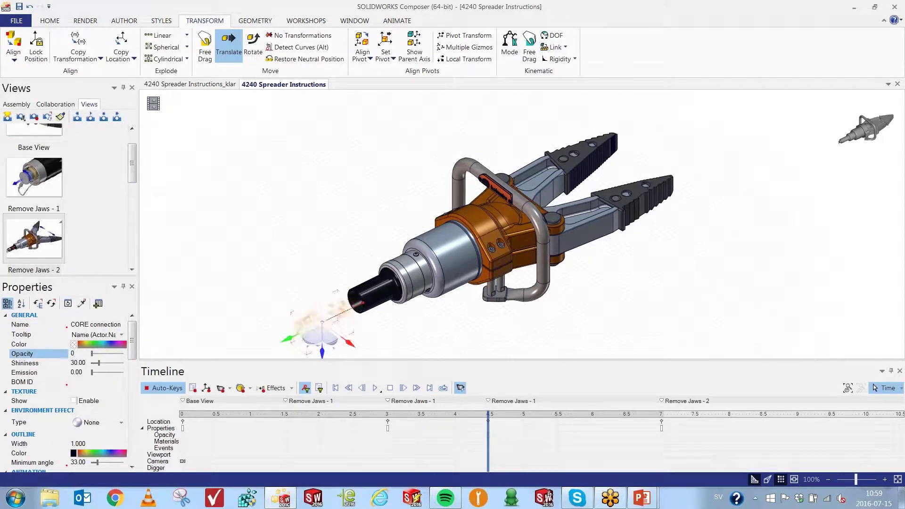
{"action": "left_click", "coordinate": [263, 184]}
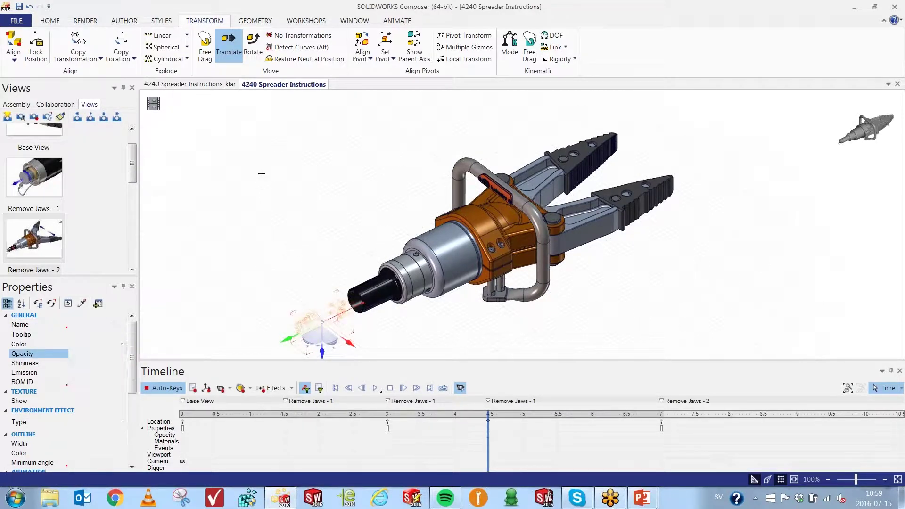
- Rewind and play the whole animation, with keys shown for all parts again
{"action": "left_click", "coordinate": [335, 387]}
{"action": "left_click", "coordinate": [375, 387]}
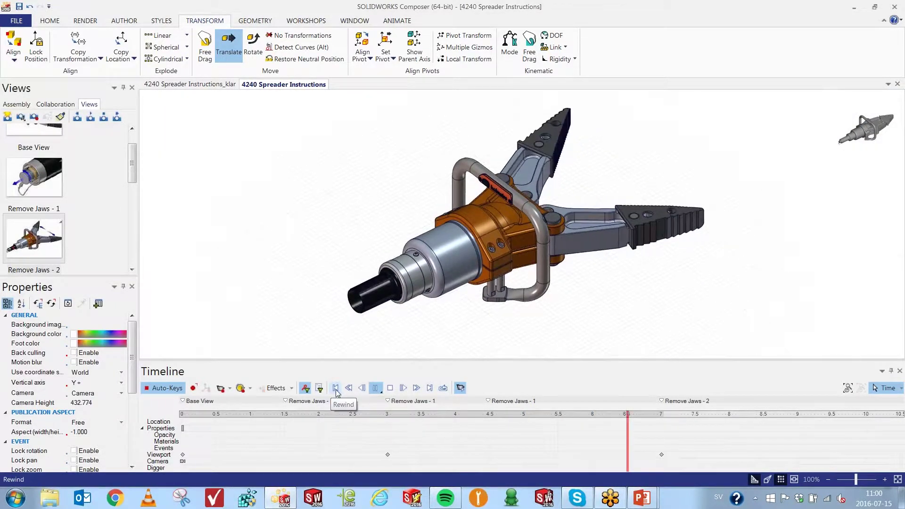
{"action": "left_click", "coordinate": [305, 388]}
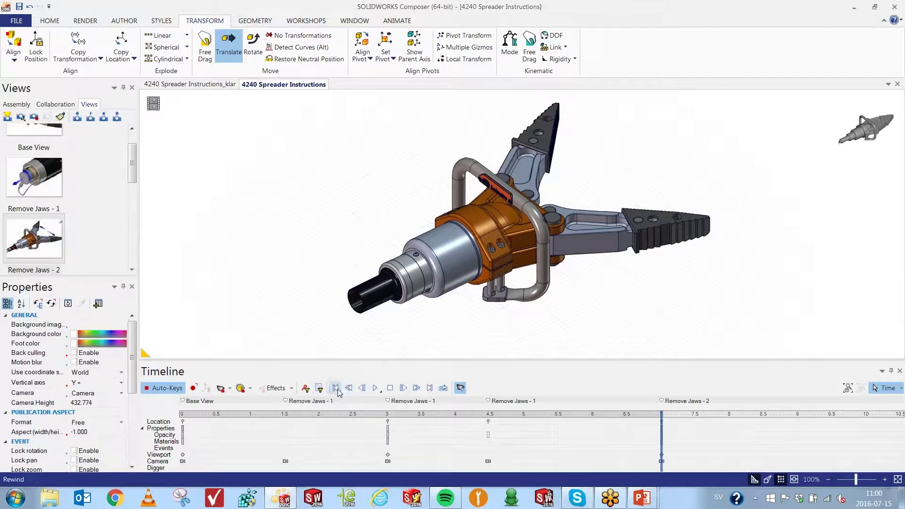
{"action": "left_click", "coordinate": [336, 388]}
{"action": "left_click", "coordinate": [377, 388]}
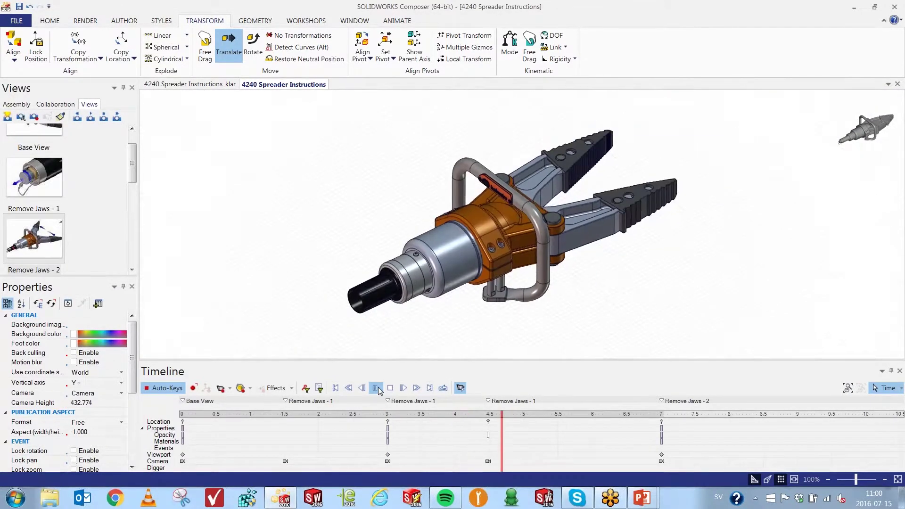
{"action": "left_click", "coordinate": [390, 388]}
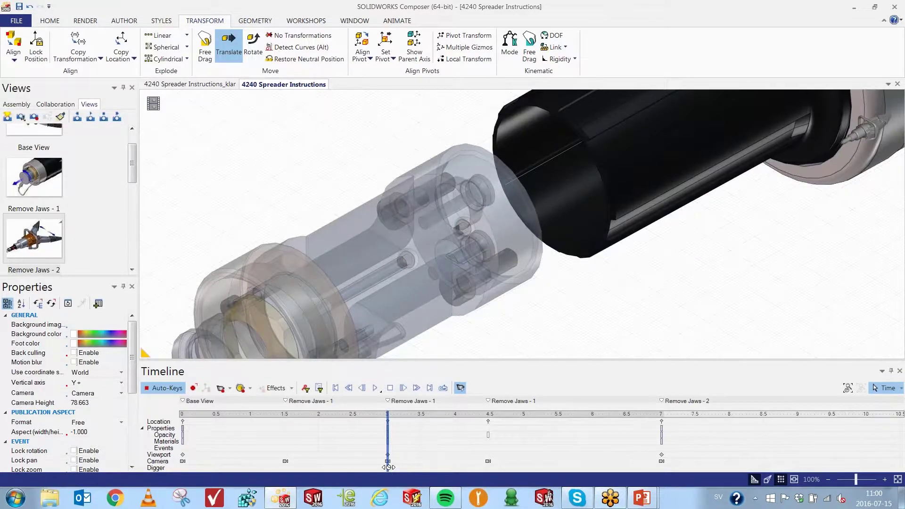
- Set the CORE connection part's opacity to 255
{"action": "left_click", "coordinate": [359, 265]}
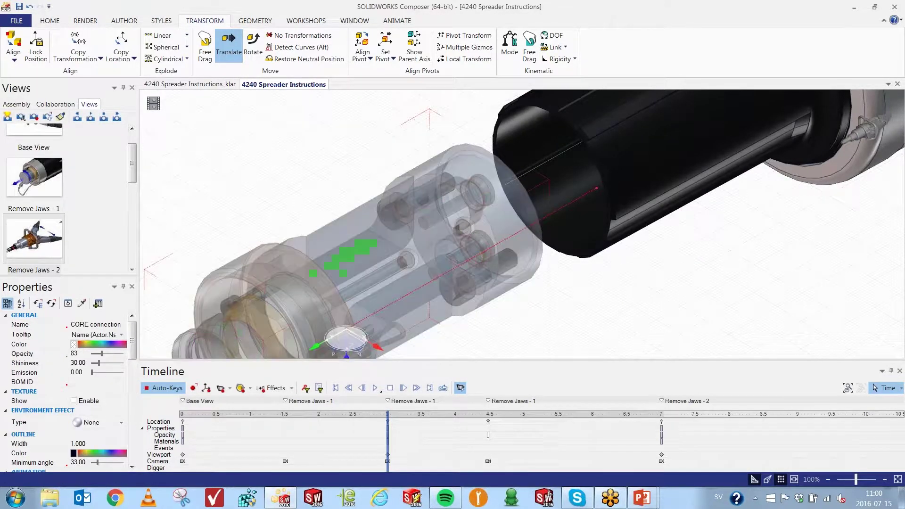
{"action": "left_click_drag", "start_coordinate": [103, 356], "coordinate": [124, 354]}
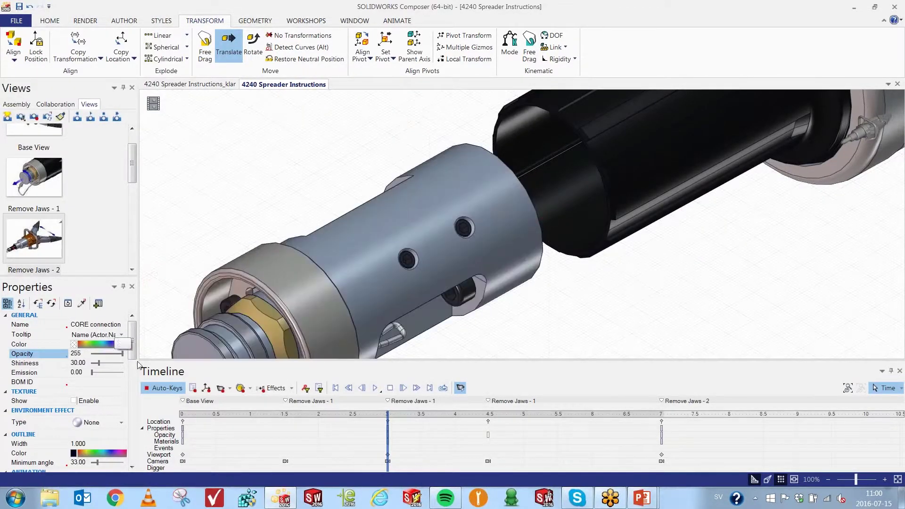
{"action": "key", "text": "Escape"}
- Restore the CORE connection's neutral properties at the 1.5 s keyframe
{"action": "mouse_move", "coordinate": [385, 475]}
{"action": "left_mouse_down"}
{"action": "mouse_move", "coordinate": [218, 476]}
{"action": "mouse_move", "coordinate": [285, 456]}
{"action": "left_mouse_up"}
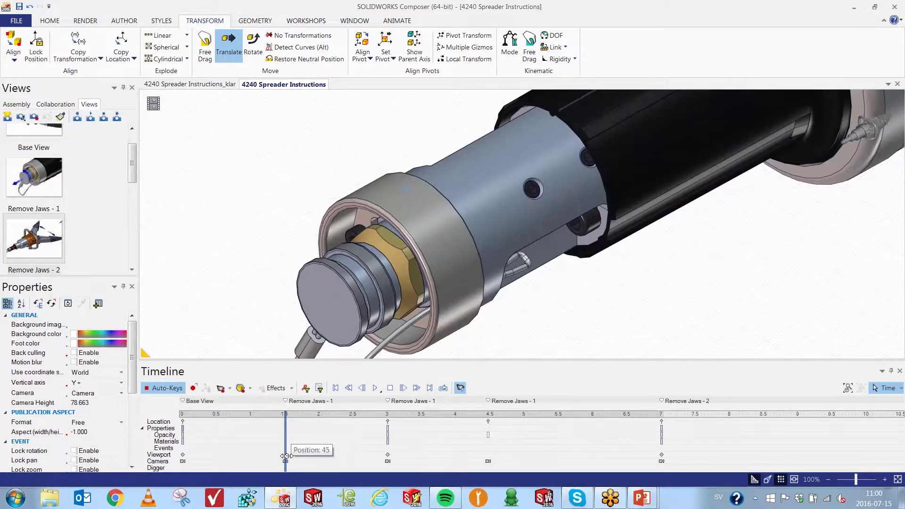
{"action": "left_click", "coordinate": [470, 200]}
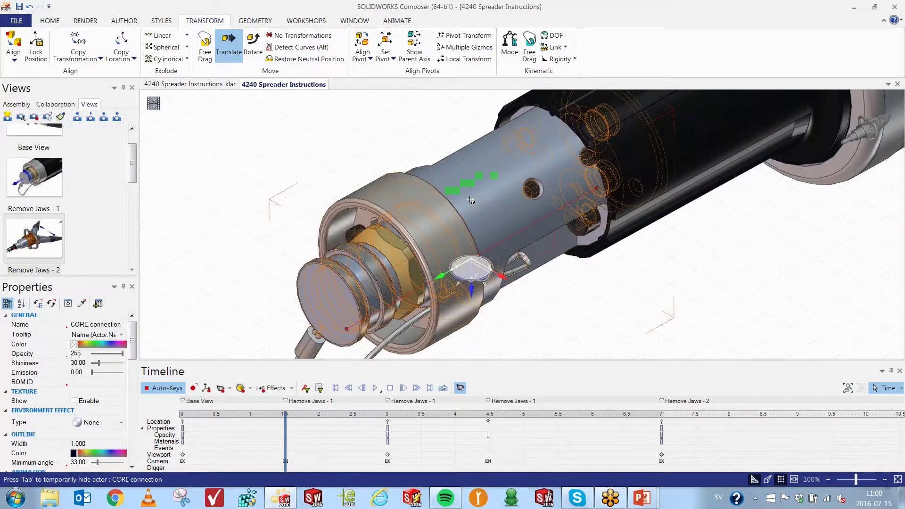
{"action": "left_click", "coordinate": [52, 304]}
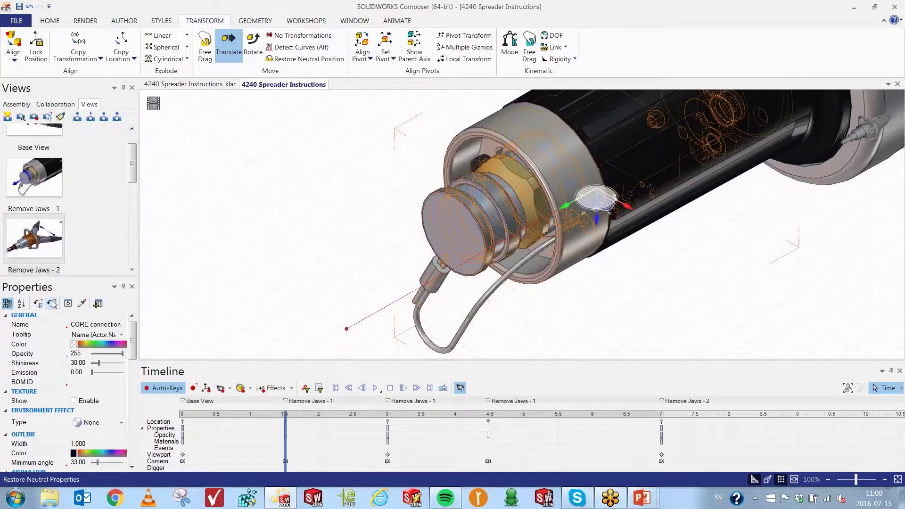
{"action": "left_click", "coordinate": [259, 272]}
{"action": "mouse_move", "coordinate": [285, 467]}
{"action": "left_mouse_down"}
{"action": "mouse_move", "coordinate": [181, 455]}
{"action": "mouse_move", "coordinate": [488, 449]}
{"action": "mouse_move", "coordinate": [473, 449]}
{"action": "left_mouse_up"}
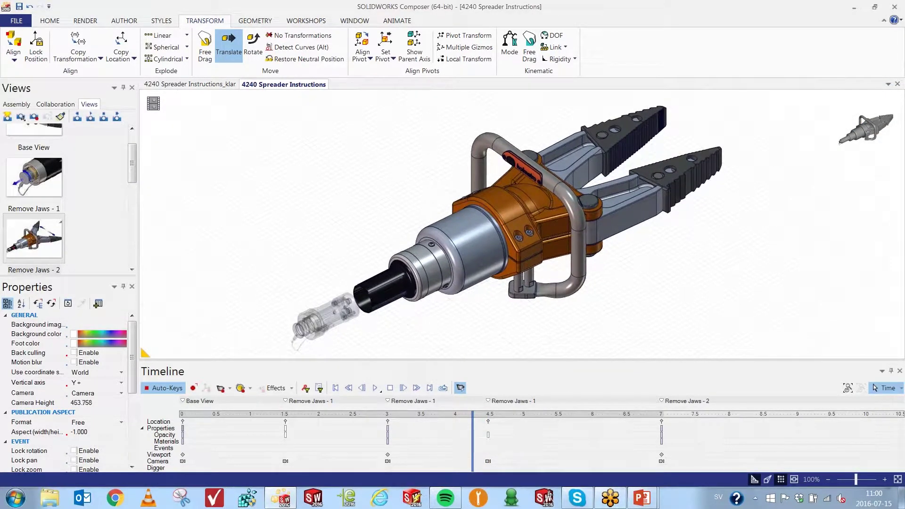
- Set the CORE connection part's opacity to 255 at about 4.3 s
{"action": "left_click", "coordinate": [329, 317]}
{"action": "left_click_drag", "start_coordinate": [97, 354], "coordinate": [123, 353]}
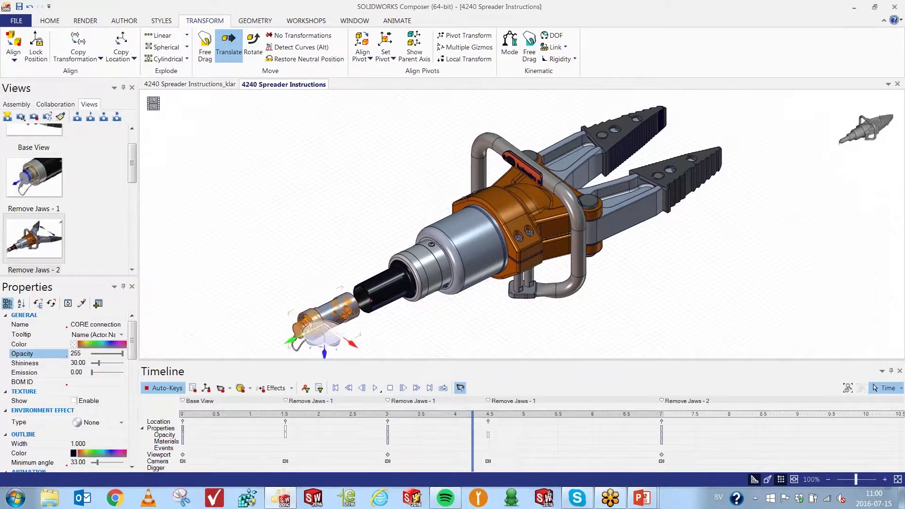
{"action": "left_click", "coordinate": [245, 231]}
{"action": "mouse_move", "coordinate": [475, 463]}
{"action": "left_mouse_down"}
{"action": "mouse_move", "coordinate": [495, 462]}
{"action": "mouse_move", "coordinate": [365, 461]}
{"action": "mouse_move", "coordinate": [195, 435]}
{"action": "mouse_move", "coordinate": [330, 448]}
{"action": "mouse_move", "coordinate": [665, 455]}
{"action": "left_mouse_up"}
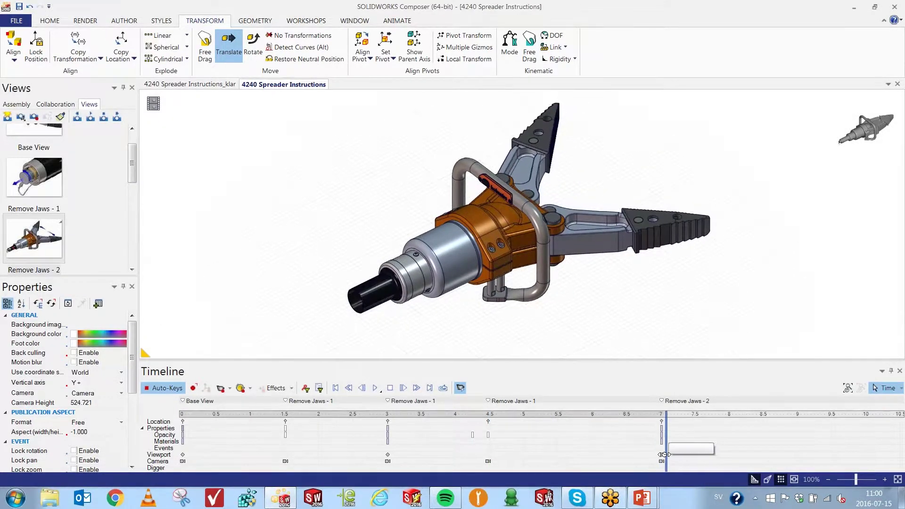
- Restore the Twist Control Grip's neutral solid black properties at the 7 s key
{"action": "left_click", "coordinate": [384, 294]}
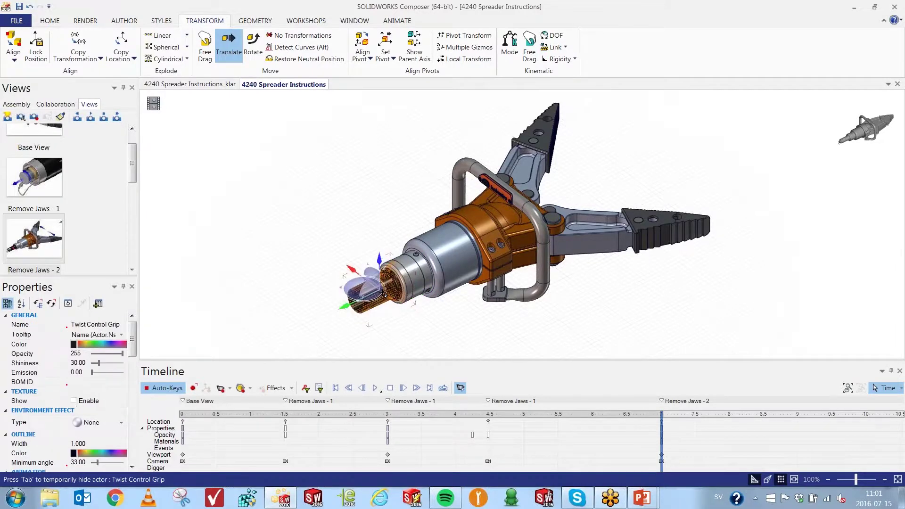
{"action": "left_click", "coordinate": [52, 305]}
{"action": "left_click", "coordinate": [271, 216]}
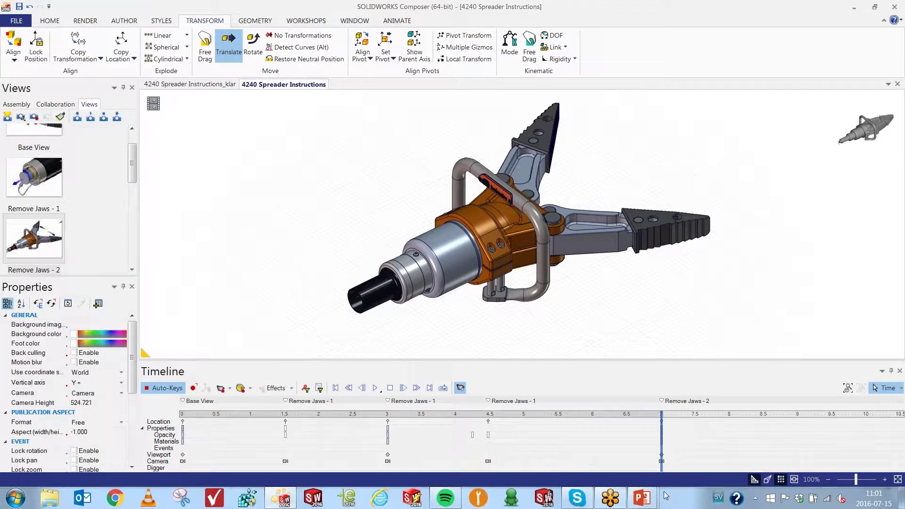
{"action": "mouse_move", "coordinate": [661, 464]}
{"action": "left_mouse_down"}
{"action": "mouse_move", "coordinate": [513, 462]}
{"action": "mouse_move", "coordinate": [662, 465]}
{"action": "left_mouse_up"}
- Zoom out the timeline, place Remove Jaws - 3 at 11 s and copy its key to about 9 s
{"action": "left_click", "coordinate": [415, 276]}
{"action": "scroll", "coordinate": [586, 442], "scroll_direction": "down", "scroll_amount": 2}
{"action": "scroll", "coordinate": [571, 437], "scroll_direction": "down", "scroll_amount": 3}
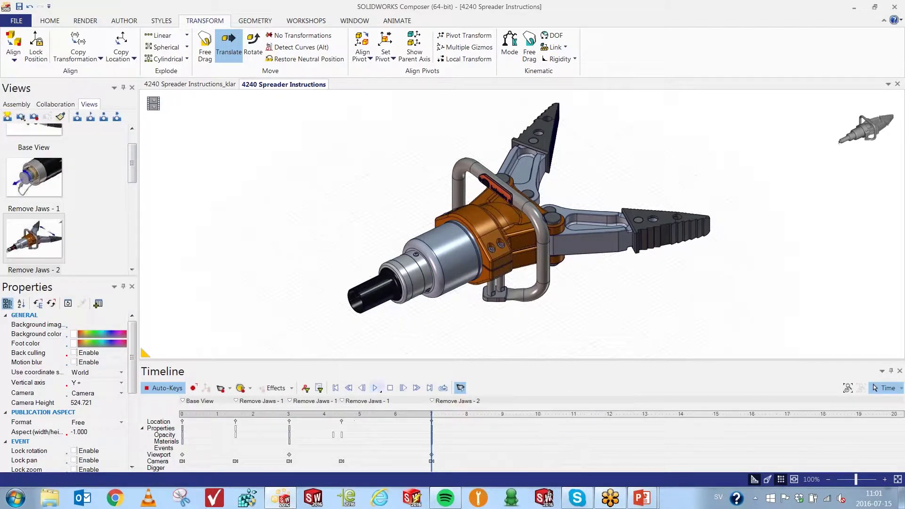
{"action": "scroll", "coordinate": [133, 168], "scroll_direction": "down", "scroll_amount": 3}
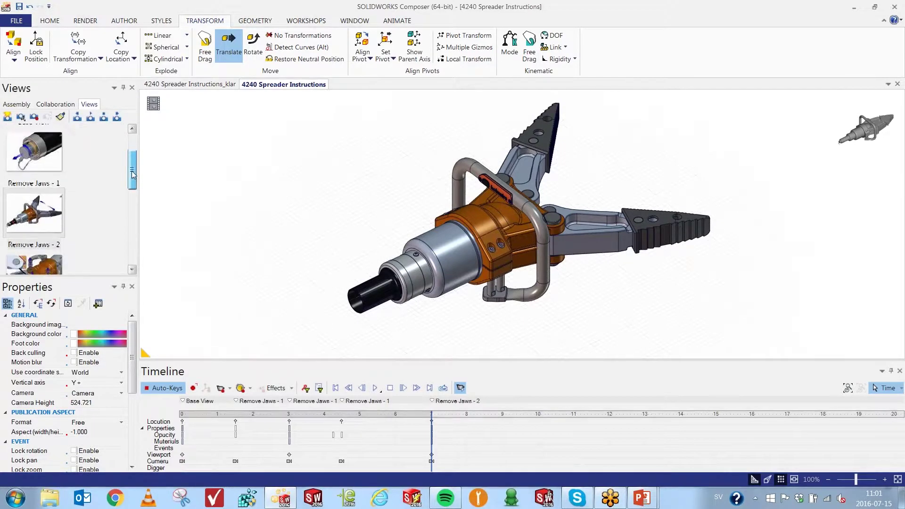
{"action": "mouse_move", "coordinate": [25, 225]}
{"action": "left_mouse_down"}
{"action": "mouse_move", "coordinate": [584, 441]}
{"action": "mouse_move", "coordinate": [576, 434]}
{"action": "left_mouse_up"}
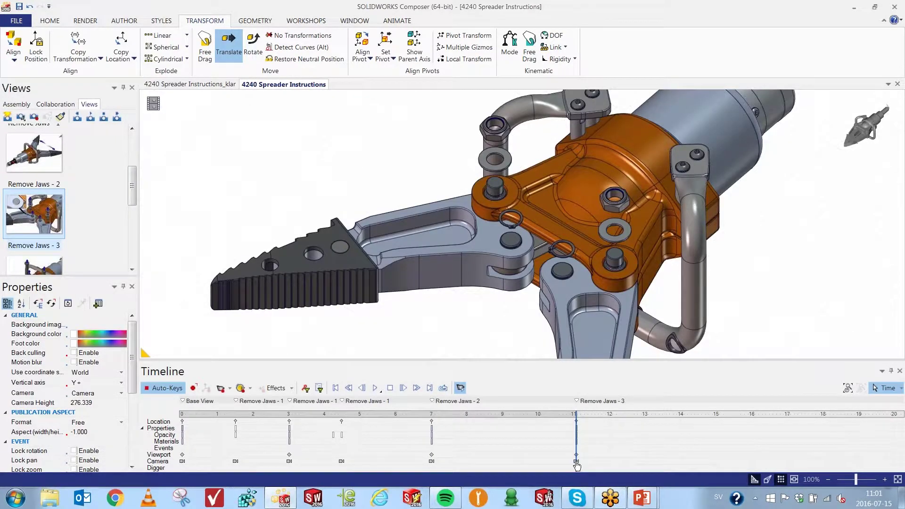
{"action": "left_click_drag", "start_coordinate": [577, 465], "coordinate": [494, 477], "text": "ctrl"}
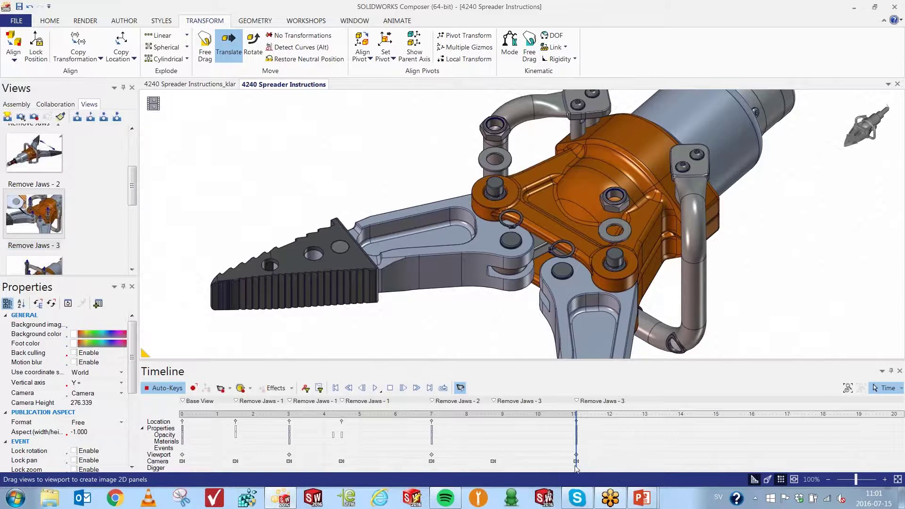
{"action": "mouse_move", "coordinate": [576, 468]}
{"action": "left_mouse_down"}
{"action": "mouse_move", "coordinate": [350, 436]}
{"action": "mouse_move", "coordinate": [381, 436]}
{"action": "left_mouse_up"}
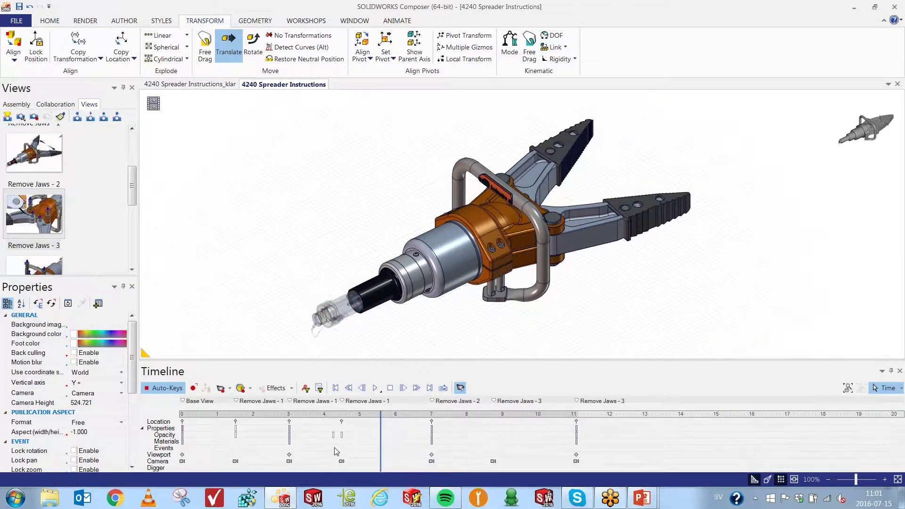
- Adjust the keys near 4.2–4.5 s and preview forward to the 9 s jaw pivot close-up
{"action": "left_click", "coordinate": [333, 447]}
{"action": "left_click", "coordinate": [342, 448]}
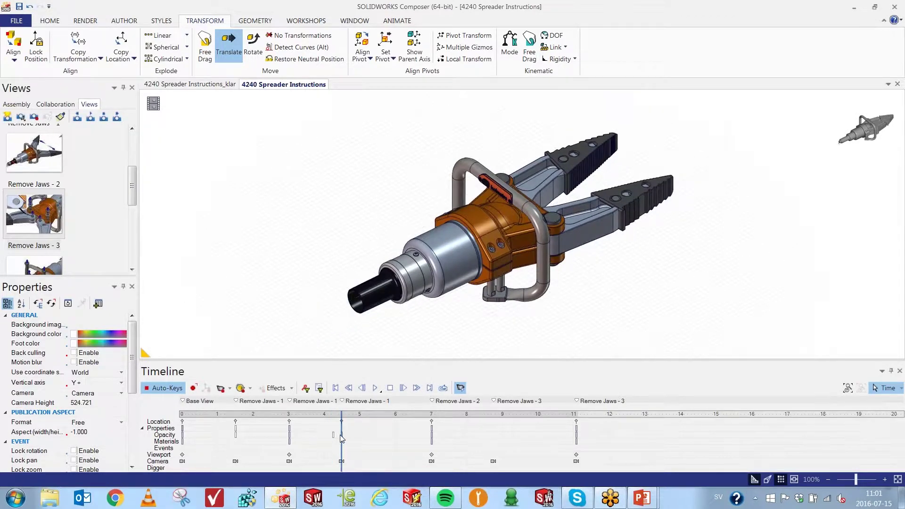
{"action": "left_click_drag", "start_coordinate": [350, 417], "coordinate": [429, 455]}
{"action": "left_click_drag", "start_coordinate": [343, 439], "coordinate": [576, 455]}
{"action": "mouse_move", "coordinate": [341, 469]}
{"action": "left_mouse_down"}
{"action": "mouse_move", "coordinate": [504, 473]}
{"action": "mouse_move", "coordinate": [531, 461]}
{"action": "mouse_move", "coordinate": [449, 439]}
{"action": "mouse_move", "coordinate": [497, 441]}
{"action": "left_mouse_up"}
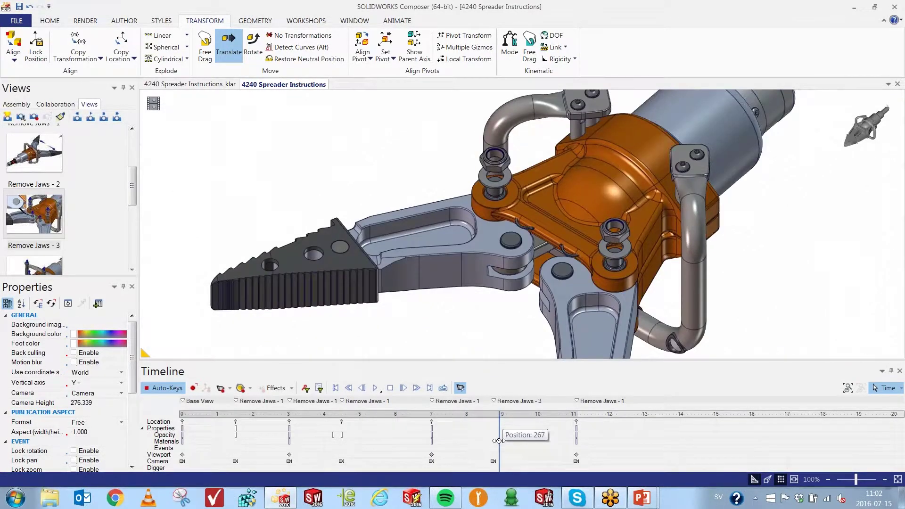
- Move the time cursor slightly earlier and zoom in on the jaw pivot
{"action": "left_click_drag", "start_coordinate": [498, 441], "coordinate": [432, 439]}
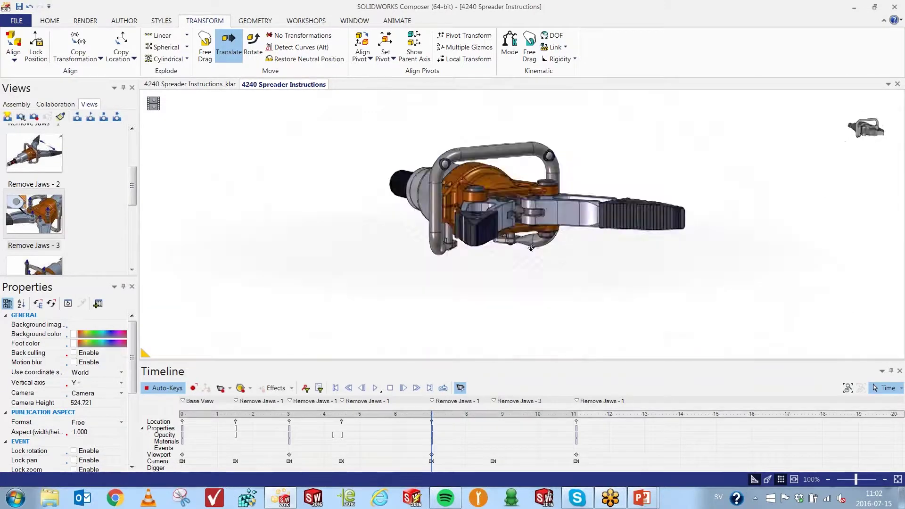
{"action": "scroll", "coordinate": [541, 228], "scroll_direction": "up", "scroll_amount": 5}
{"action": "scroll", "coordinate": [541, 229], "scroll_direction": "up", "scroll_amount": 3}
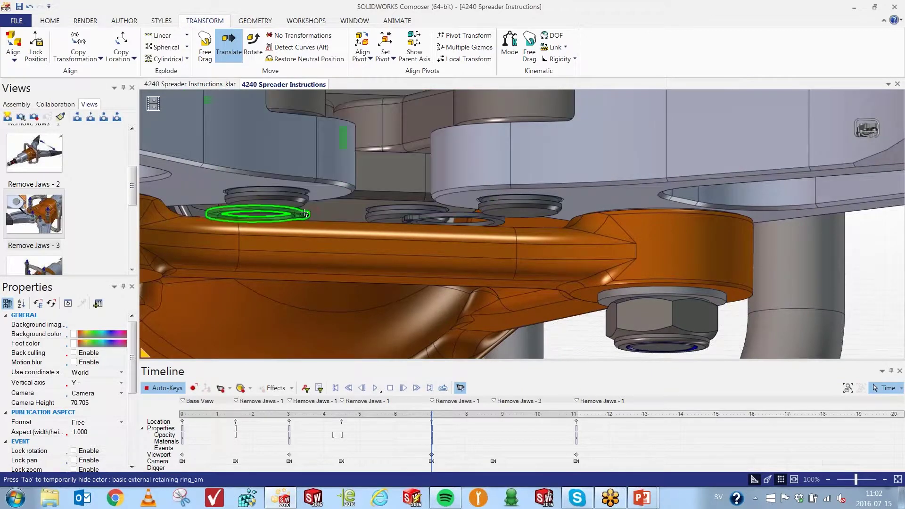
- Copy the retaining ring movement to two other rings, then scrub to about 8 s and back to 9 s
{"action": "right_click", "coordinate": [311, 213]}
{"action": "left_click", "coordinate": [352, 189]}
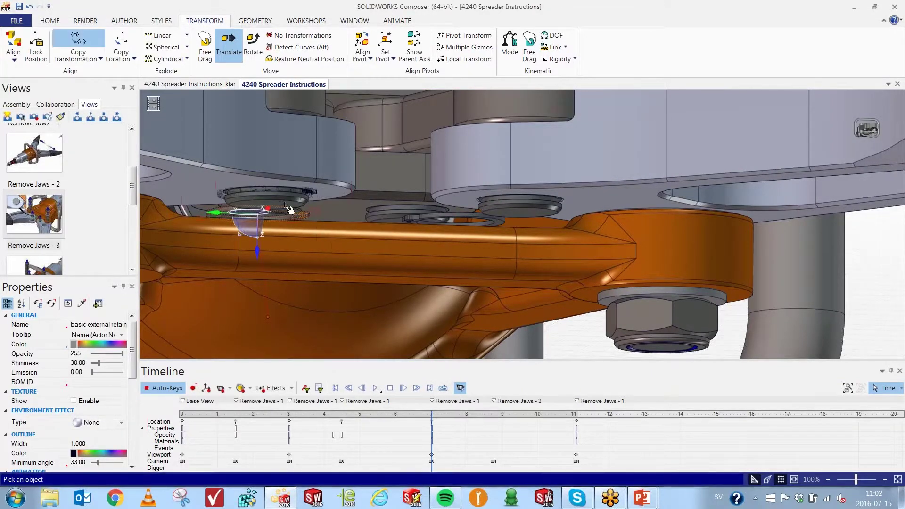
{"action": "left_click", "coordinate": [291, 208]}
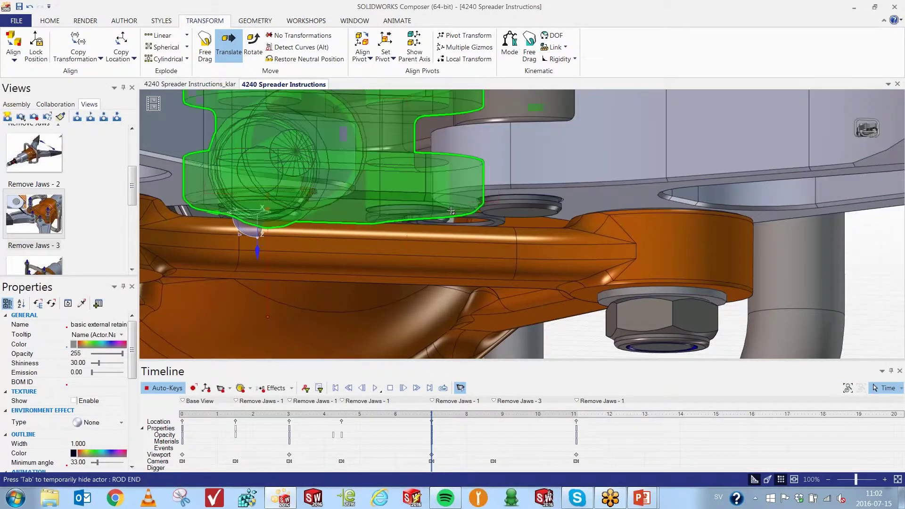
{"action": "right_click", "coordinate": [451, 216]}
{"action": "left_click", "coordinate": [499, 194]}
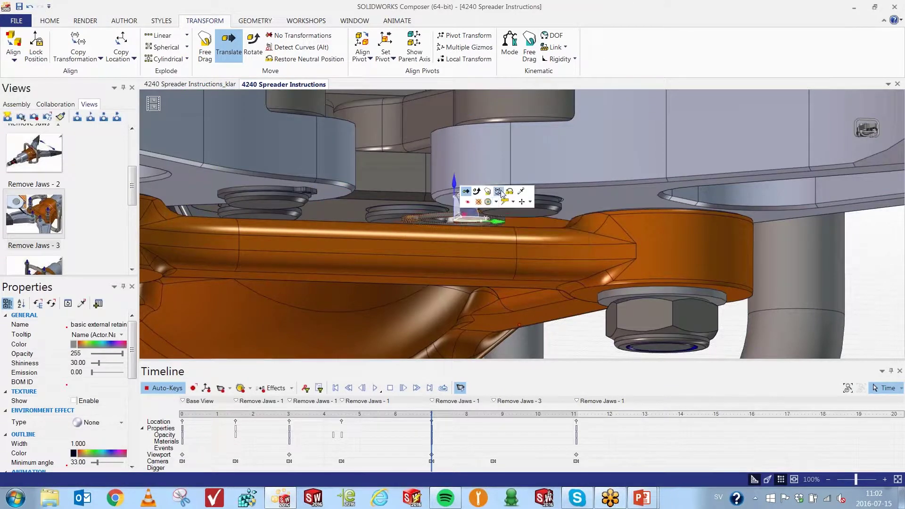
{"action": "left_click", "coordinate": [508, 203]}
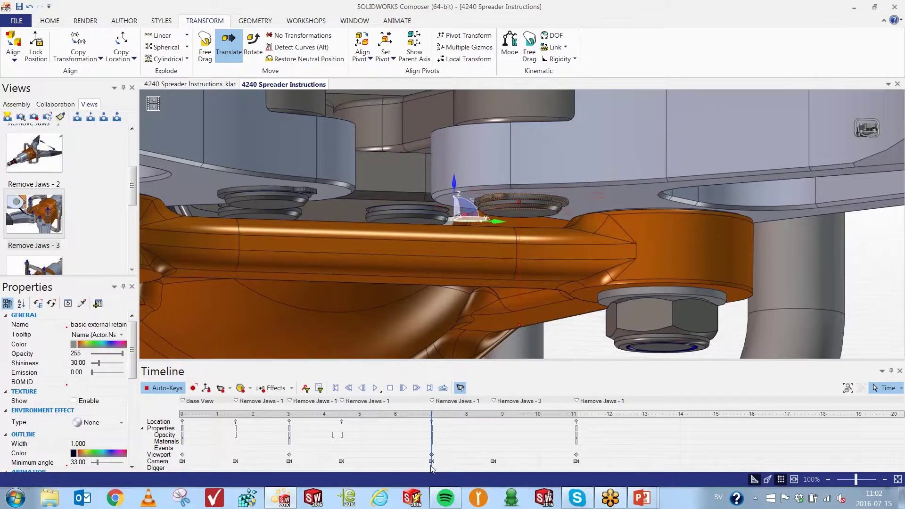
{"action": "left_click_drag", "start_coordinate": [432, 469], "coordinate": [576, 468]}
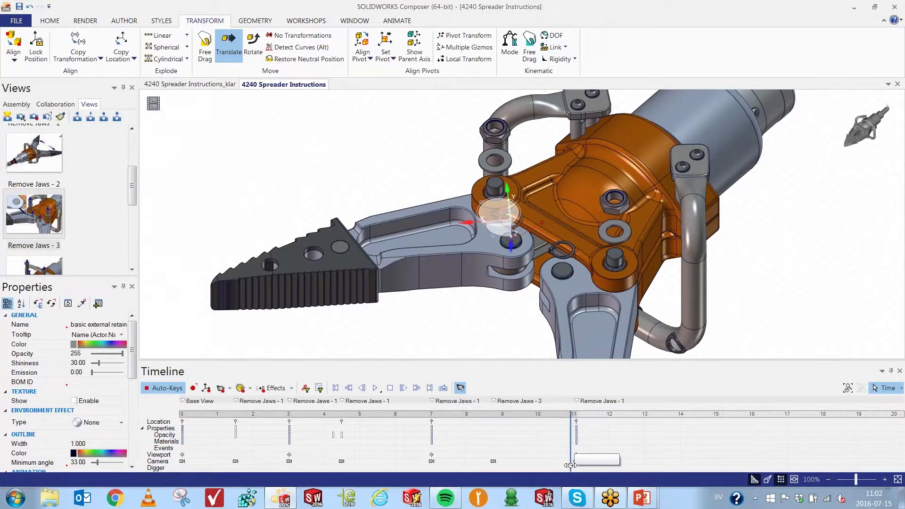
{"action": "left_click_drag", "start_coordinate": [575, 466], "coordinate": [494, 474]}
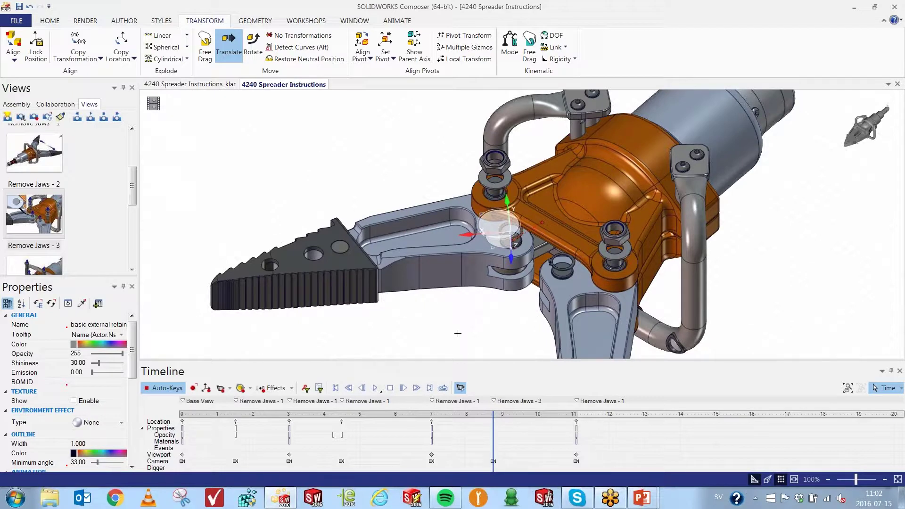
- From a side view, Restore Neutral Position on both Pivot Pin Lock Nuts, then preview an earlier time
{"action": "left_click", "coordinate": [474, 318]}
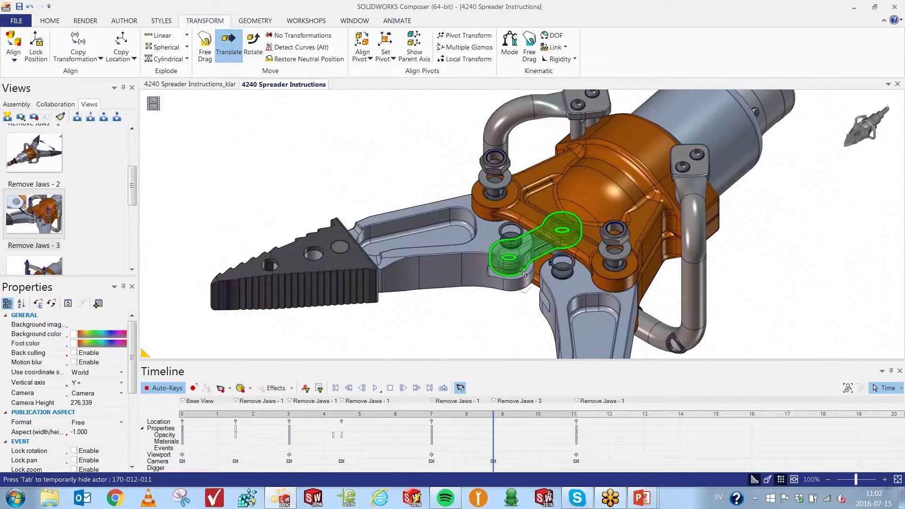
{"action": "left_click_drag", "start_coordinate": [522, 224], "coordinate": [505, 230]}
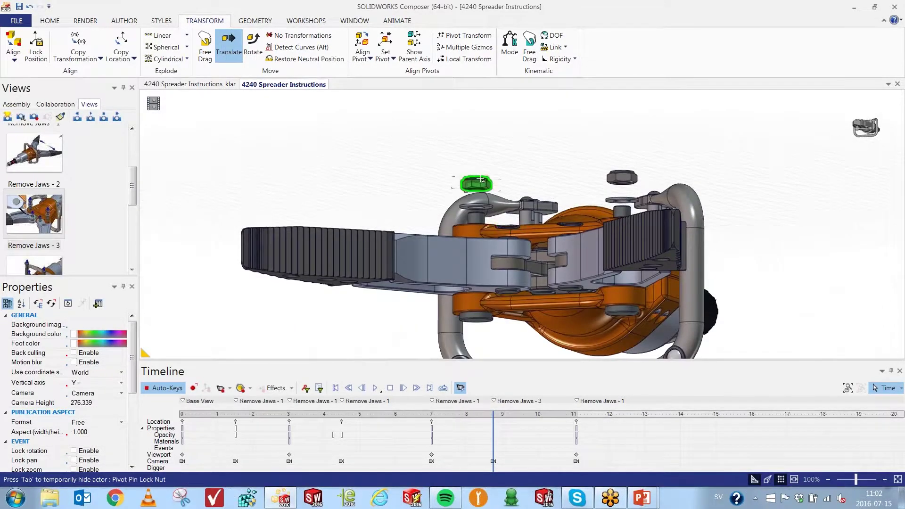
{"action": "left_click", "coordinate": [477, 182]}
{"action": "left_click", "coordinate": [490, 209]}
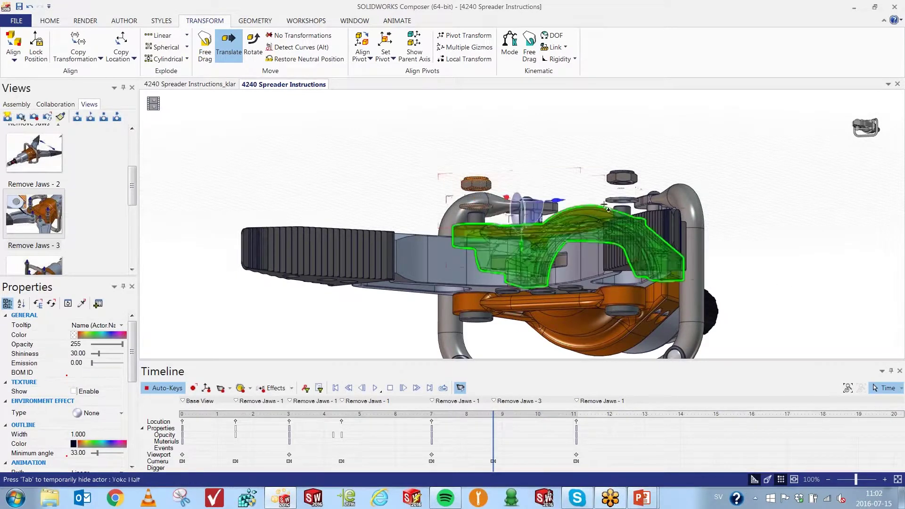
{"action": "left_click", "coordinate": [626, 180], "text": "ctrl"}
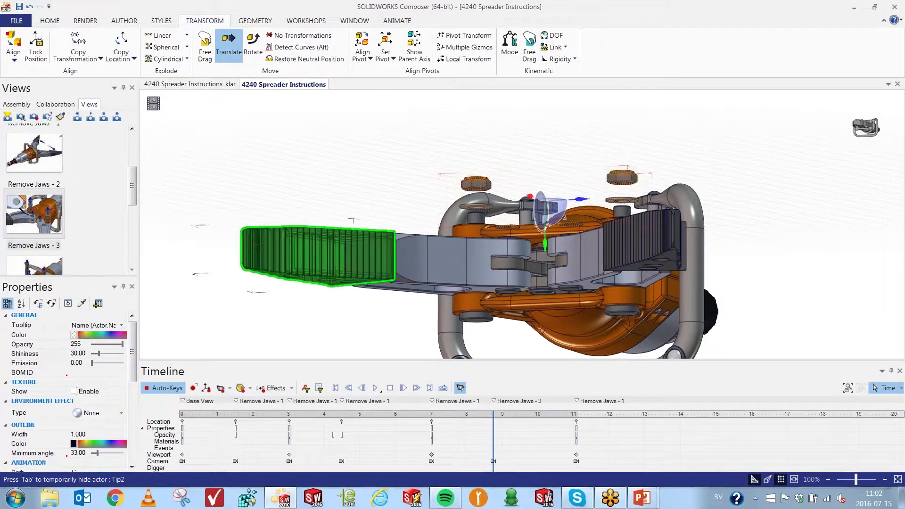
{"action": "left_click", "coordinate": [52, 303]}
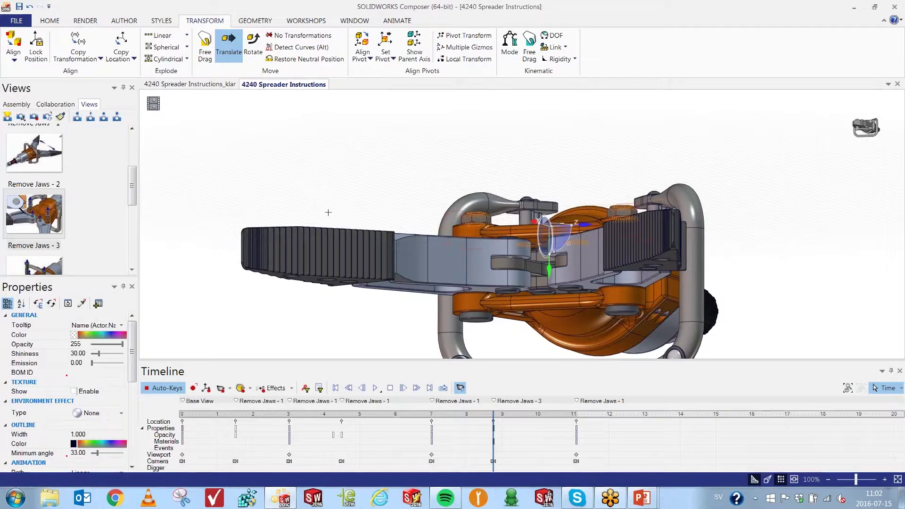
{"action": "left_click", "coordinate": [361, 176]}
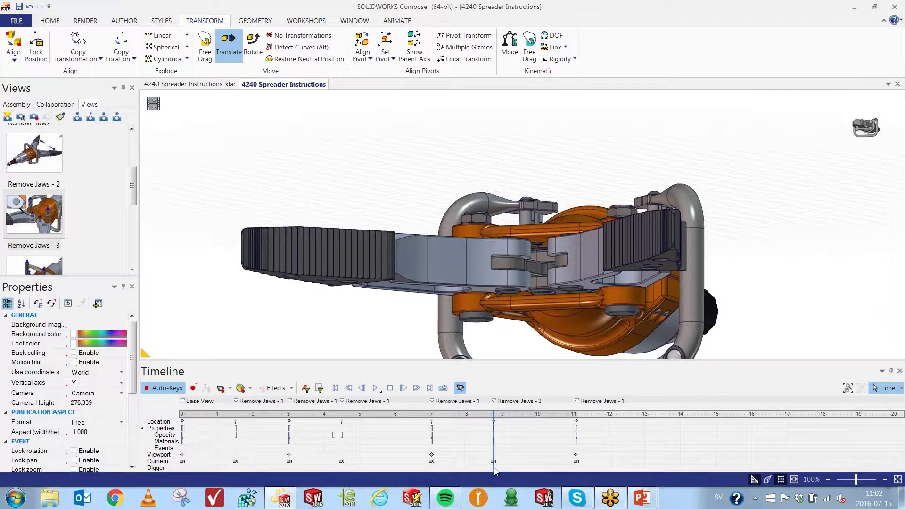
{"action": "mouse_move", "coordinate": [493, 468]}
{"action": "left_mouse_down"}
{"action": "mouse_move", "coordinate": [440, 457]}
{"action": "mouse_move", "coordinate": [512, 479]}
{"action": "mouse_move", "coordinate": [477, 479]}
{"action": "left_mouse_up"}
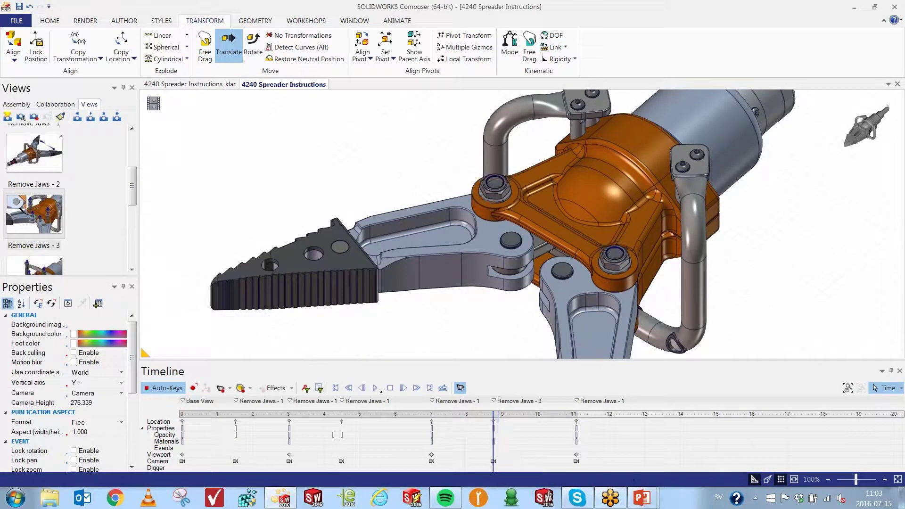
- Zoom to the hinge, hide the rod end, and Copy Transformation onto the first retaining ring
{"action": "scroll", "coordinate": [534, 304], "scroll_direction": "up", "scroll_amount": 3}
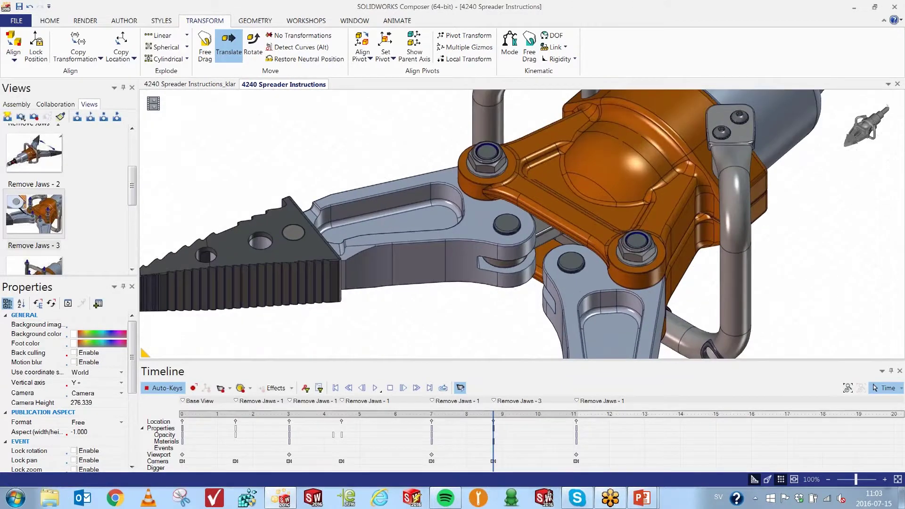
{"action": "scroll", "coordinate": [509, 294], "scroll_direction": "up", "scroll_amount": 2}
{"action": "left_click_drag", "start_coordinate": [508, 294], "coordinate": [546, 169]}
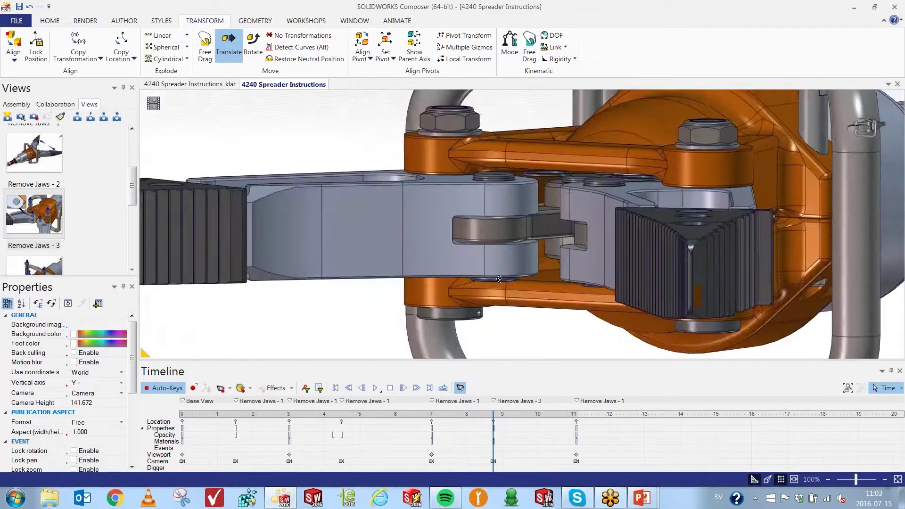
{"action": "key", "text": "Tab"}
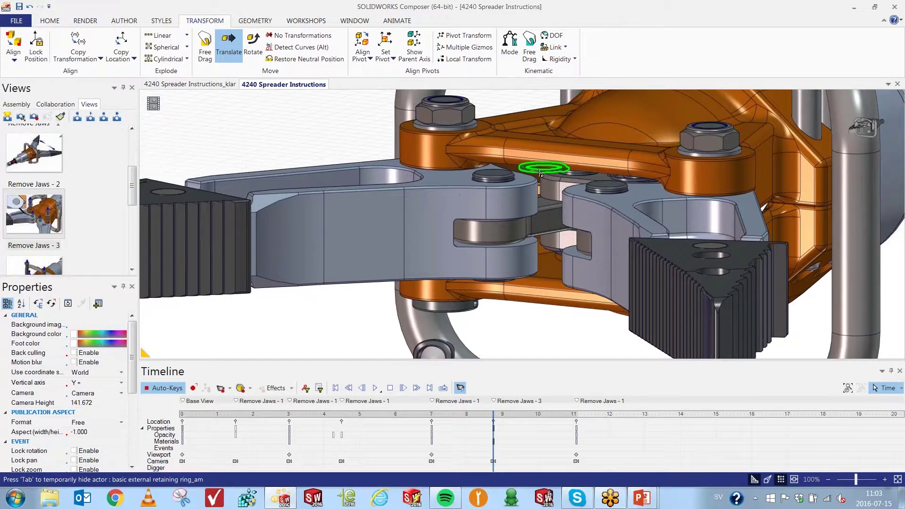
{"action": "right_click", "coordinate": [543, 172]}
{"action": "left_click", "coordinate": [589, 150]}
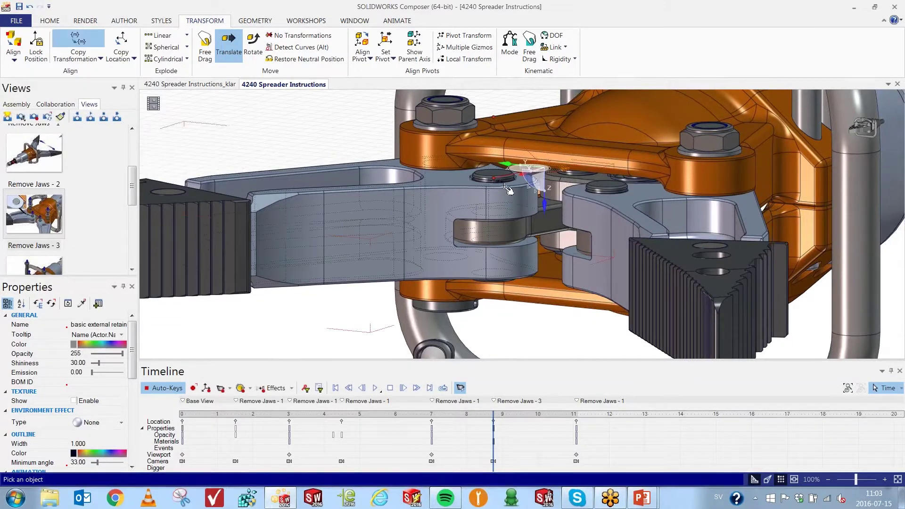
{"action": "left_click", "coordinate": [360, 339]}
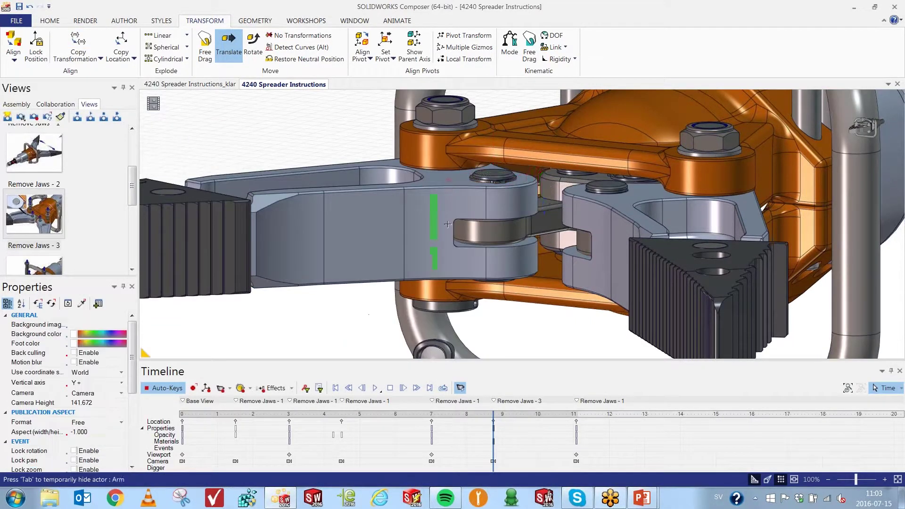
- Copy Transformation onto the second retaining ring and scrub forward to preview the lifted rings
{"action": "right_click", "coordinate": [629, 181]}
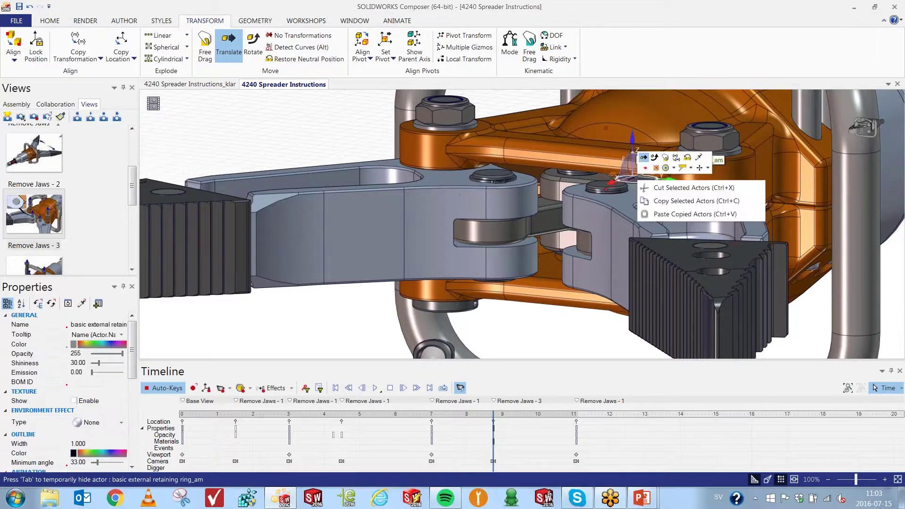
{"action": "left_click", "coordinate": [676, 162]}
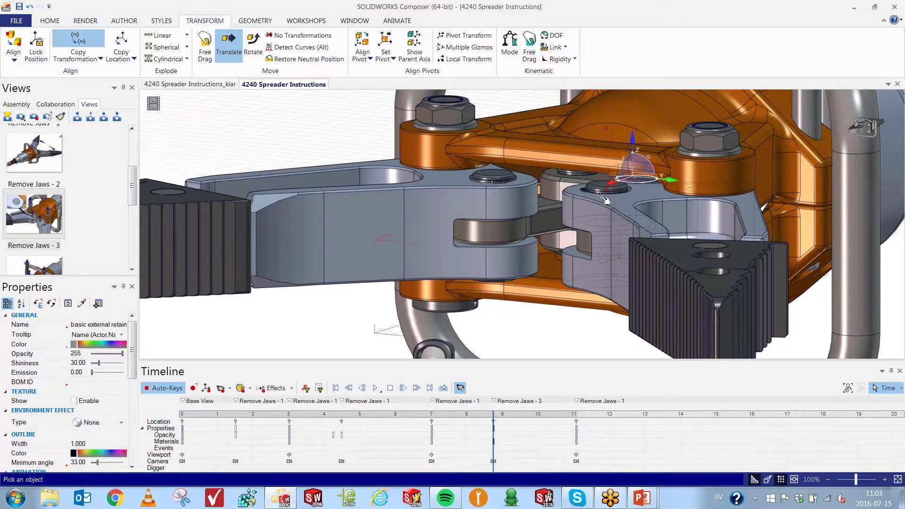
{"action": "left_click", "coordinate": [263, 337]}
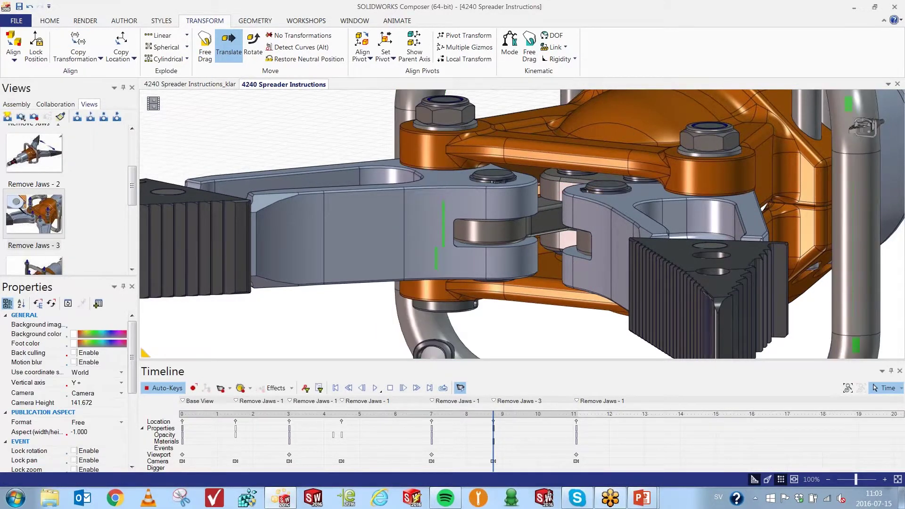
{"action": "left_click_drag", "start_coordinate": [496, 471], "coordinate": [532, 460]}
{"action": "left_click", "coordinate": [493, 449]}
{"action": "left_click_drag", "start_coordinate": [496, 471], "coordinate": [584, 463]}
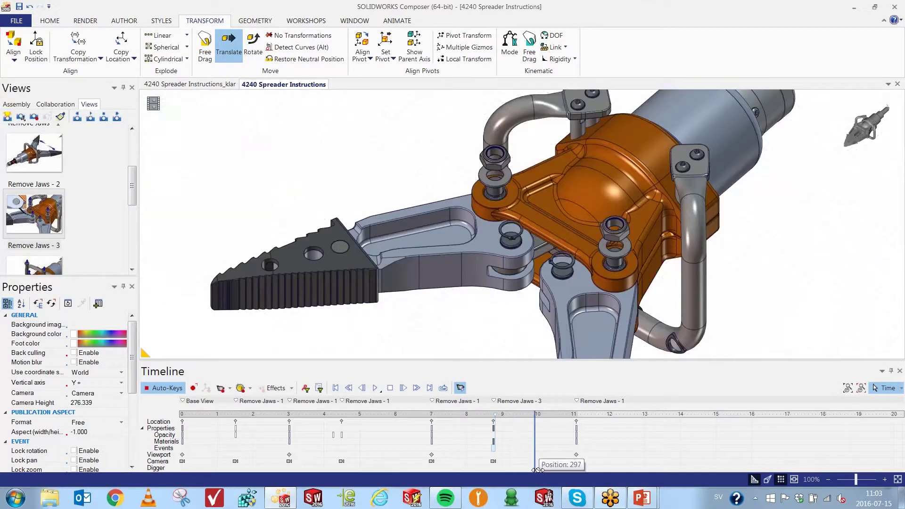
- Scrub the timeline to review the nuts, washers and rings lifting off the pins
{"action": "mouse_move", "coordinate": [532, 464]}
{"action": "left_mouse_down"}
{"action": "mouse_move", "coordinate": [422, 473]}
{"action": "mouse_move", "coordinate": [576, 458]}
{"action": "left_mouse_up"}
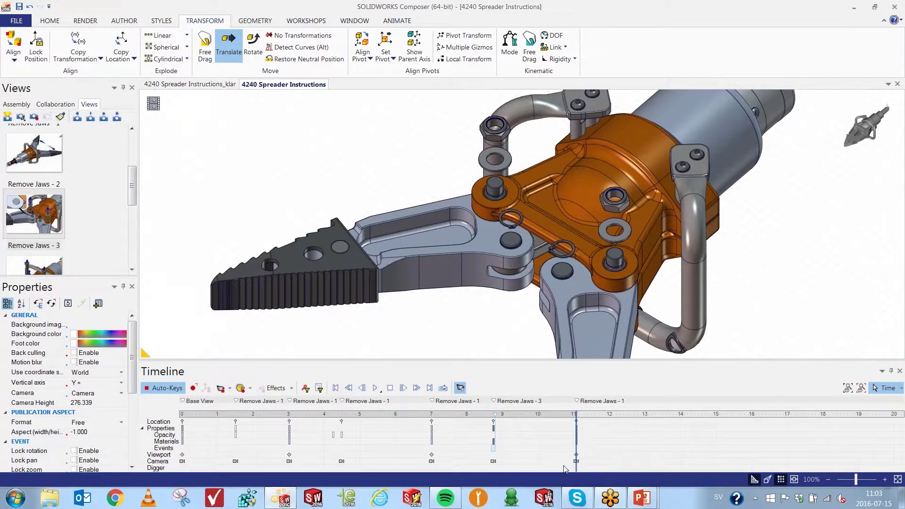
- Play the animation in the 4240 Spreader Instructions_klar document
{"action": "left_click", "coordinate": [206, 85]}
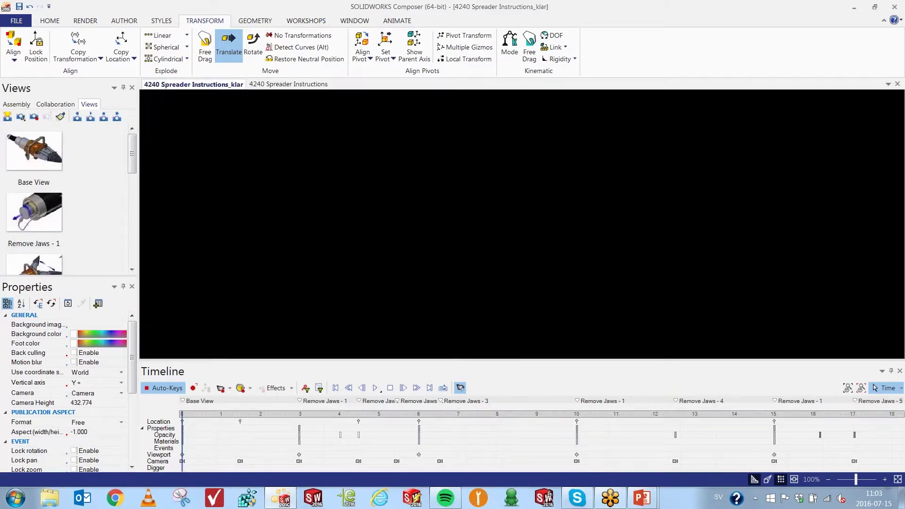
{"action": "left_click", "coordinate": [376, 389]}
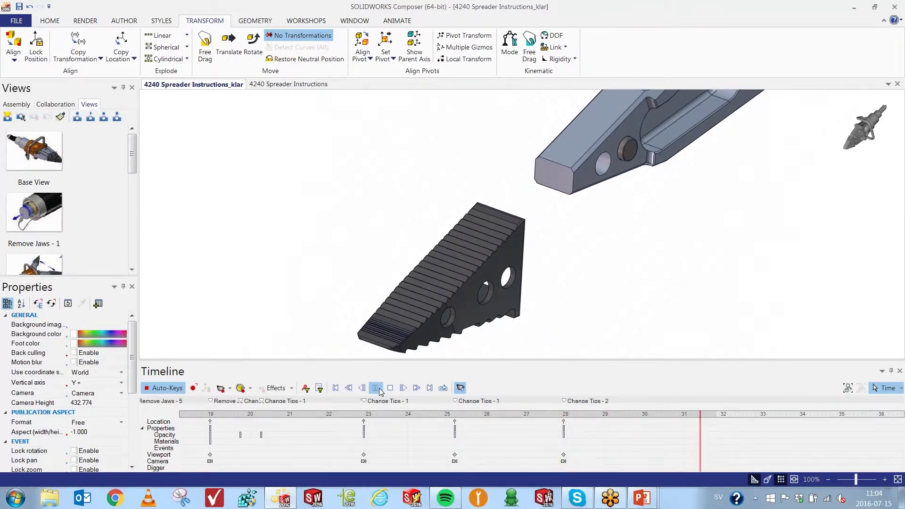
- Pause the reference animation playback at about 31 s
{"action": "left_click", "coordinate": [375, 387]}
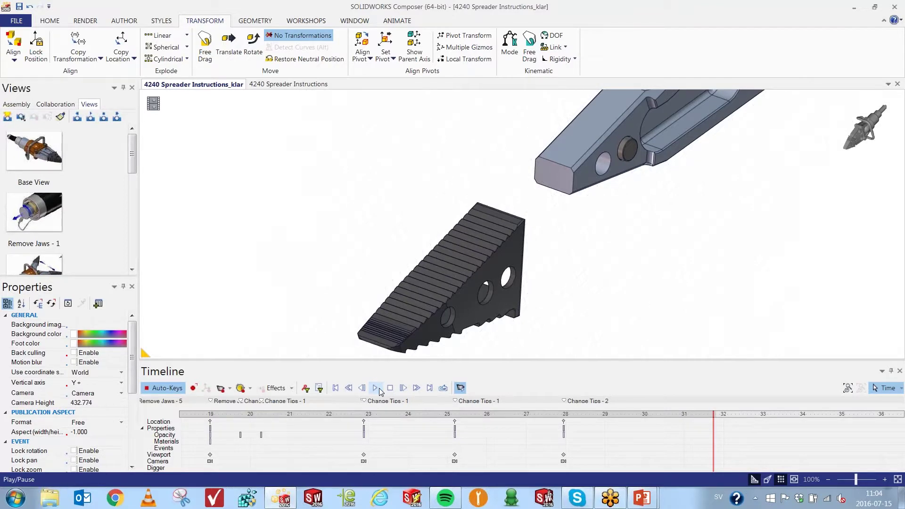